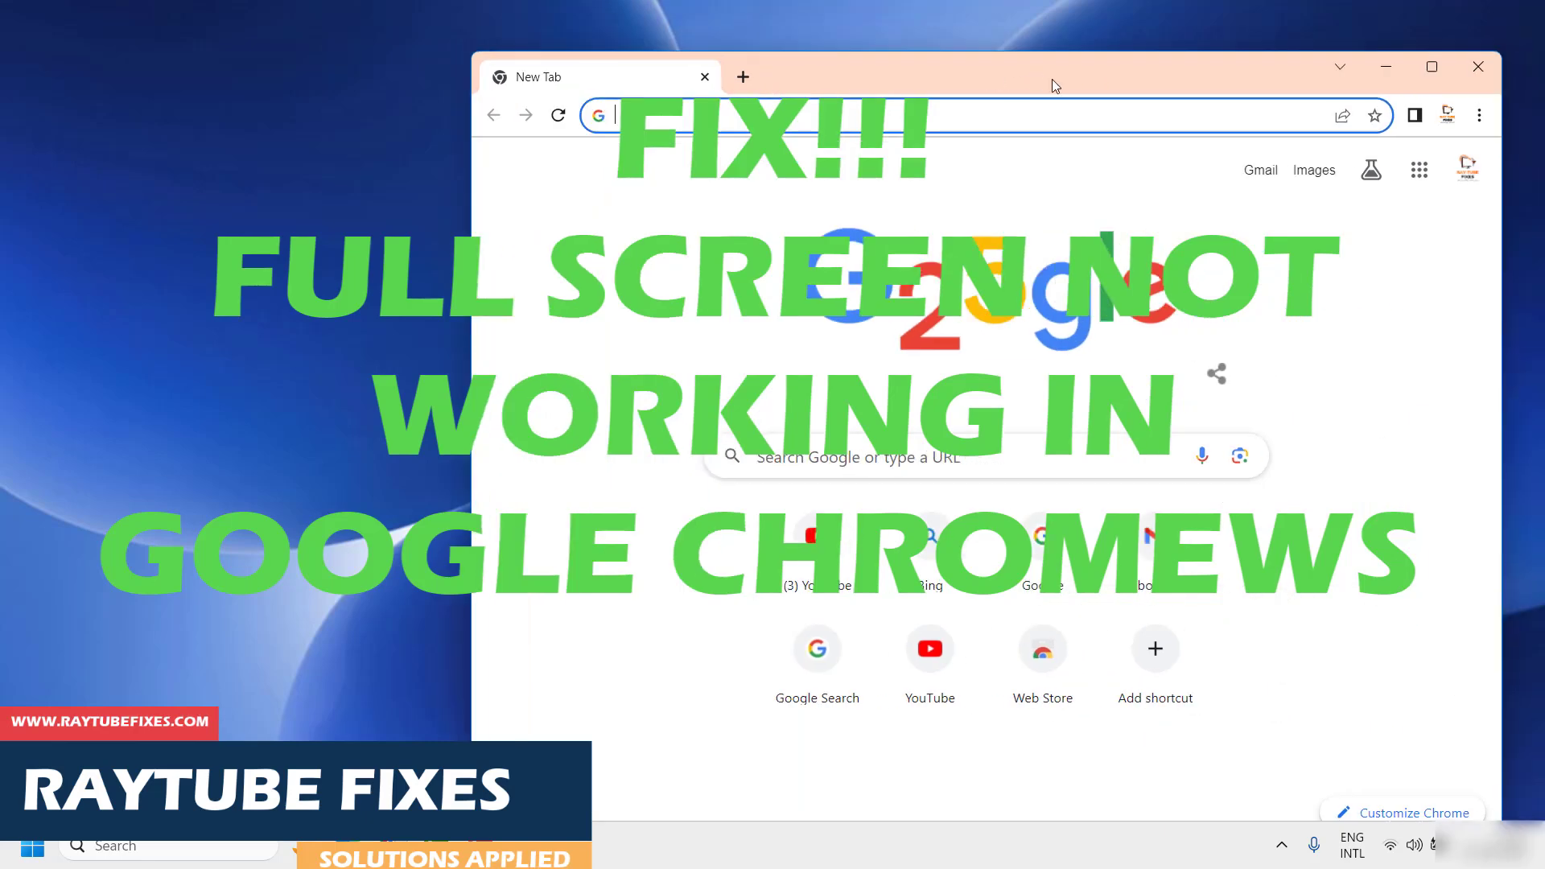
- Maximize the Chrome window, then minimize it to show the desktop
double_click(1051, 79)
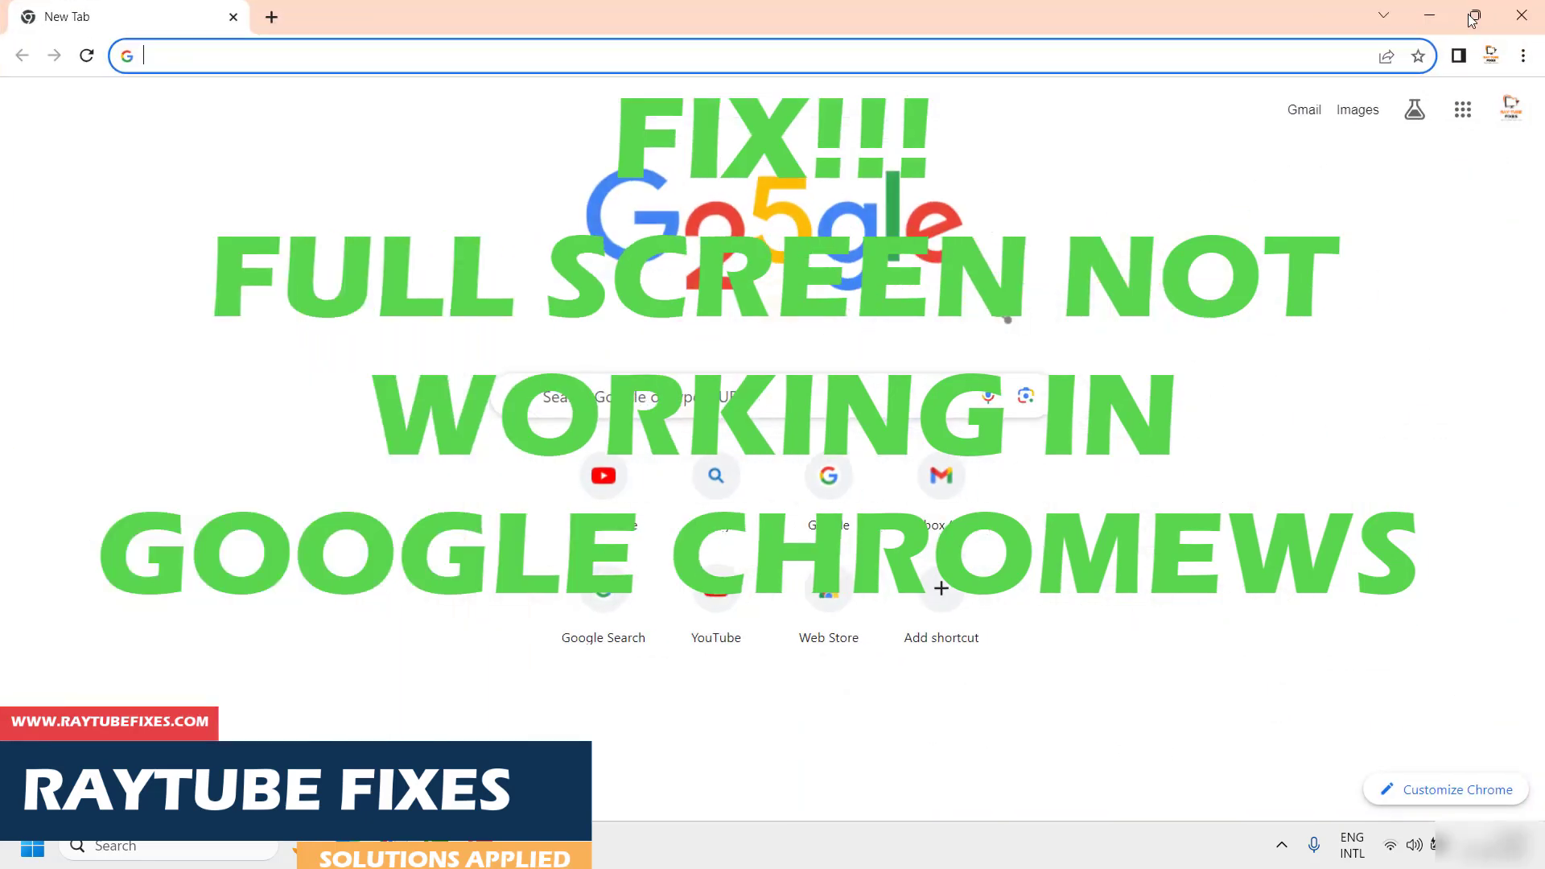
click(1429, 16)
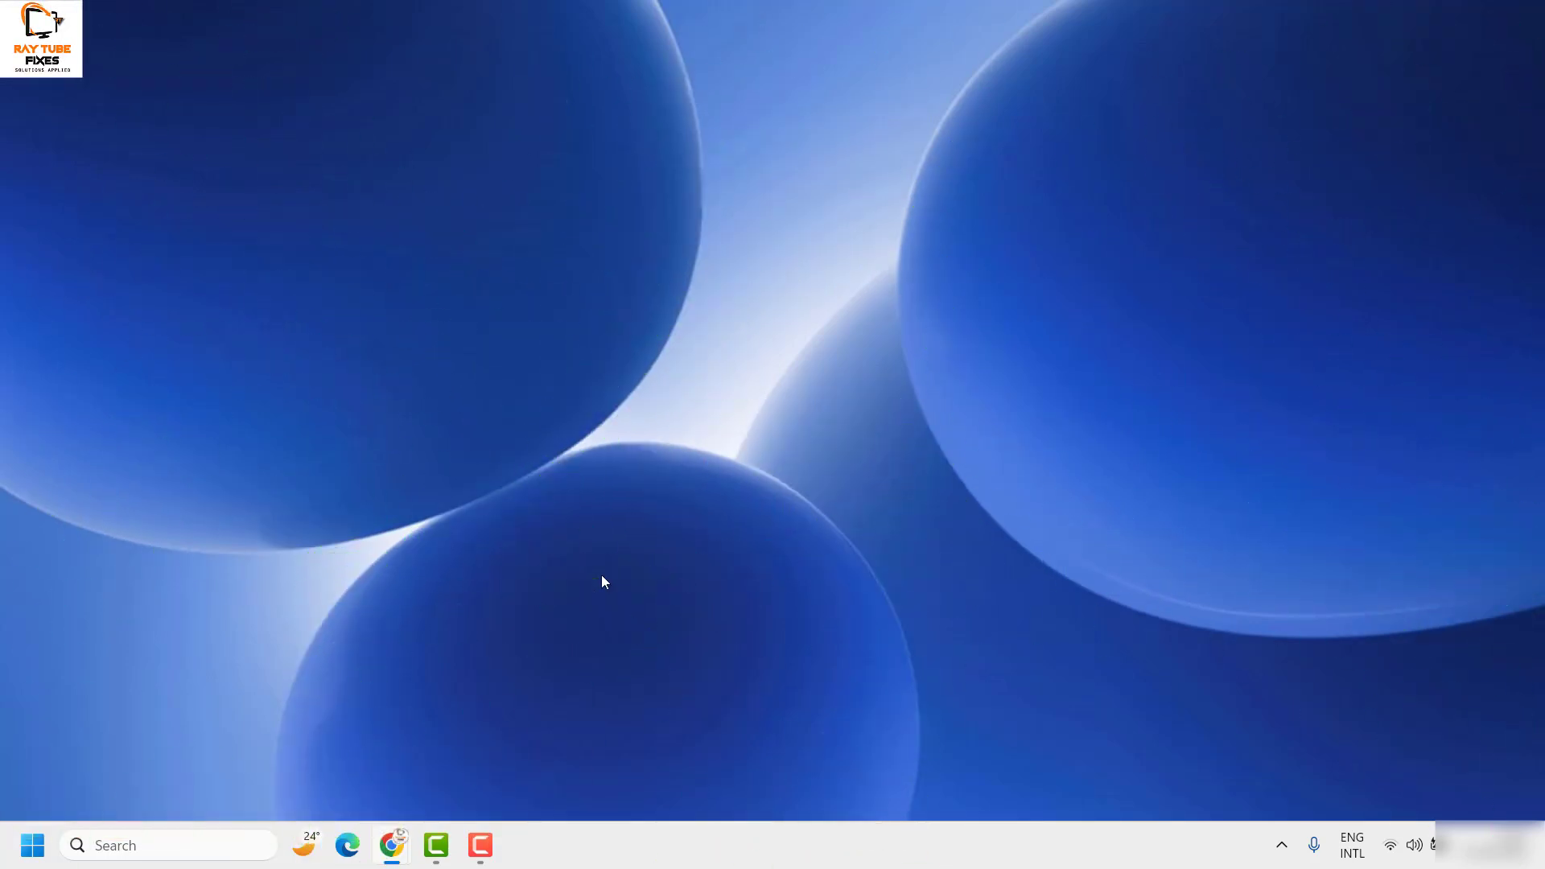
- Restore the Chrome New Tab window from the taskbar and open Chrome's main menu
mouse_move(391, 845)
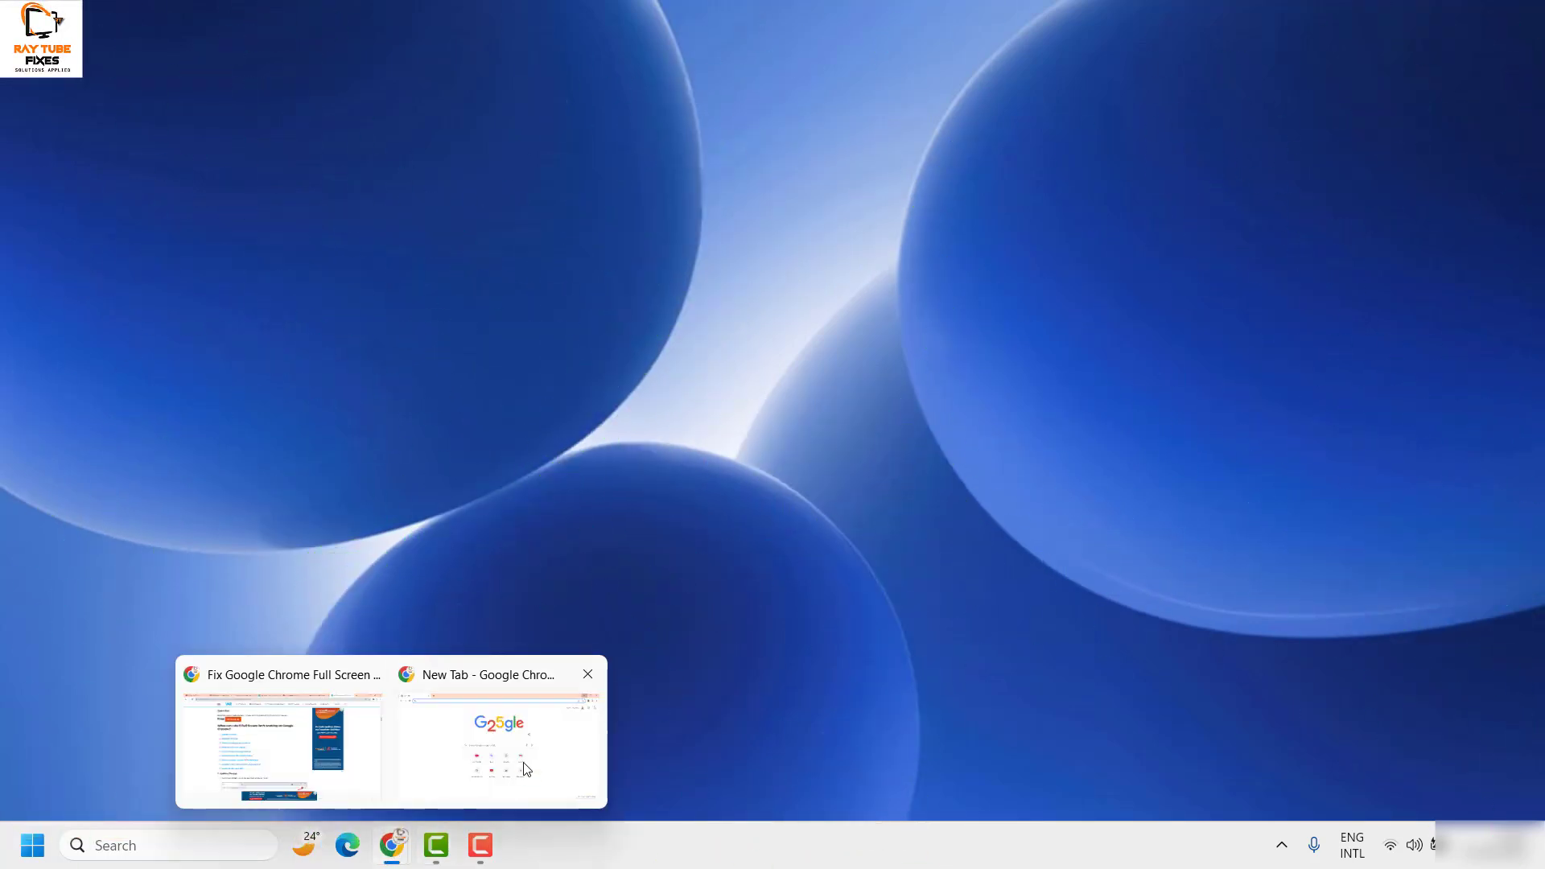
click(524, 777)
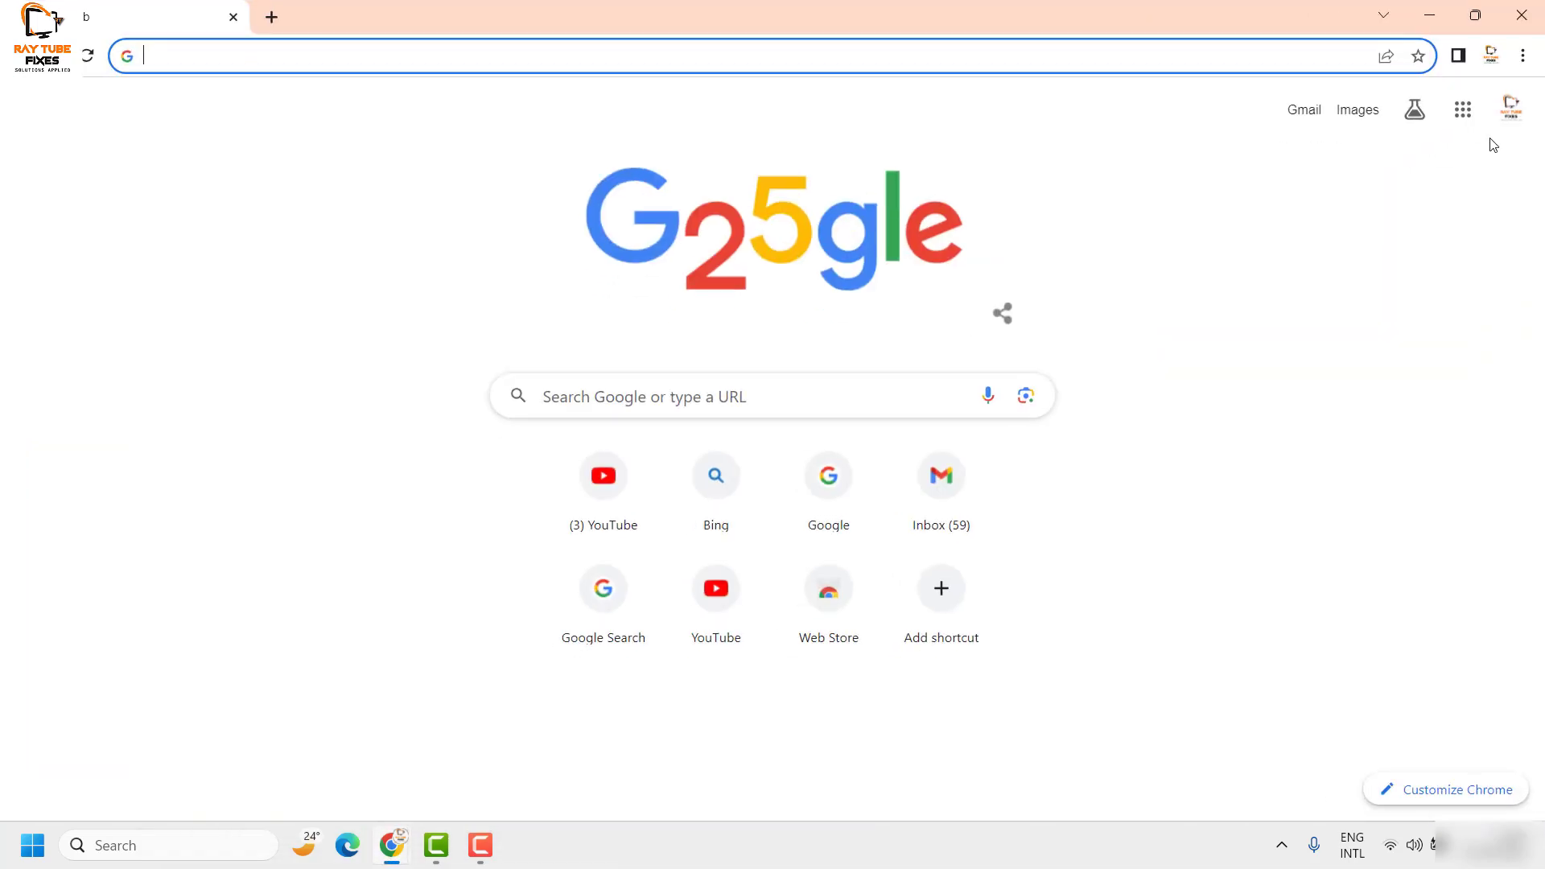
click(1529, 58)
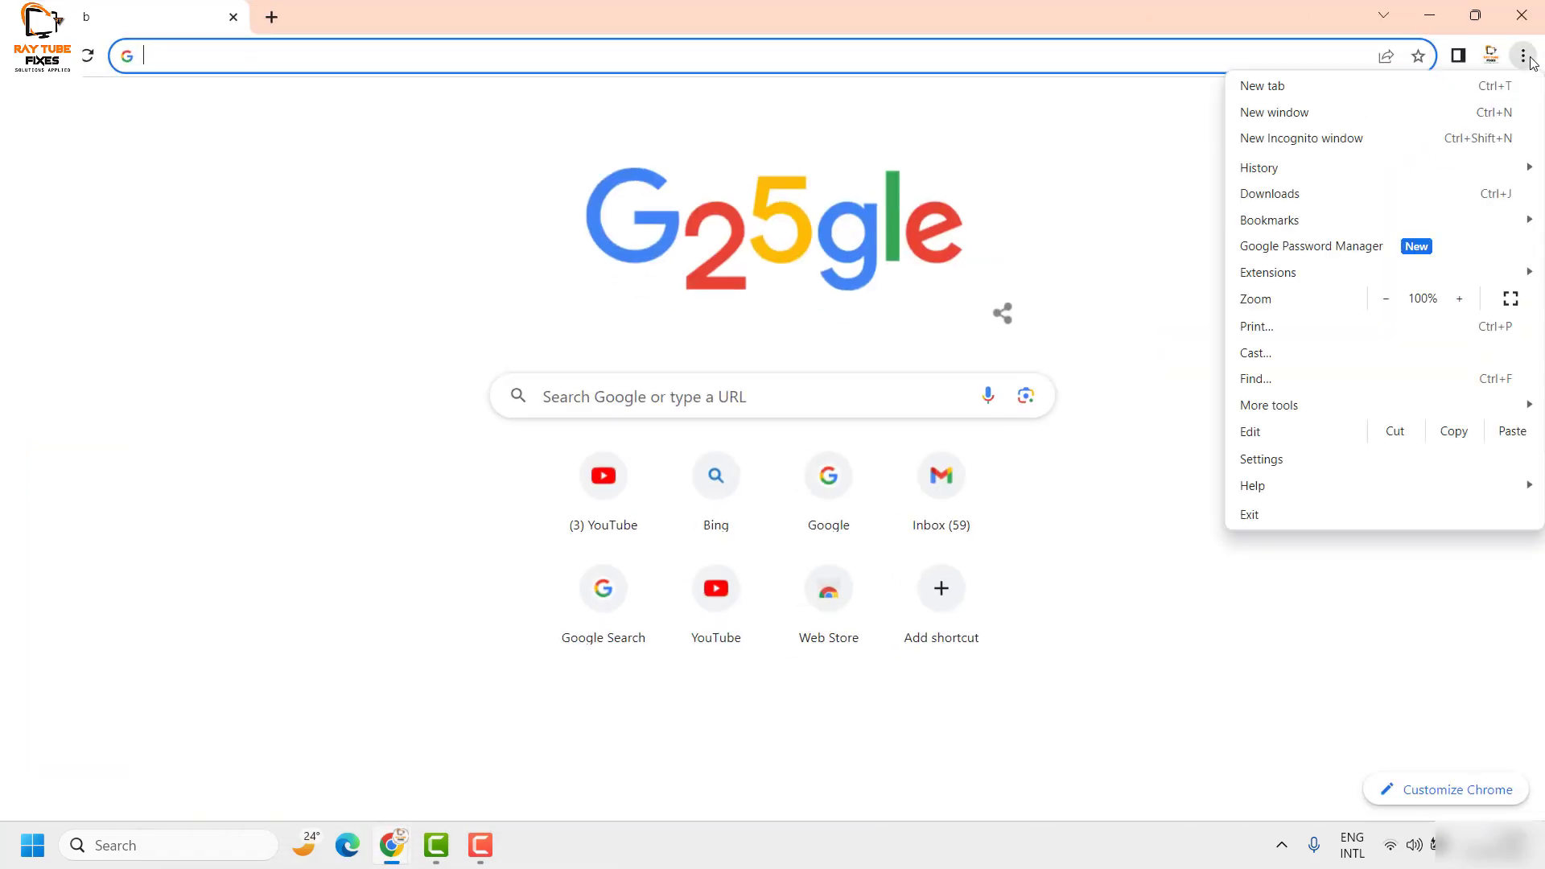
- Switch the New Tab page to full screen from the Zoom row, then exit full screen
click(1505, 300)
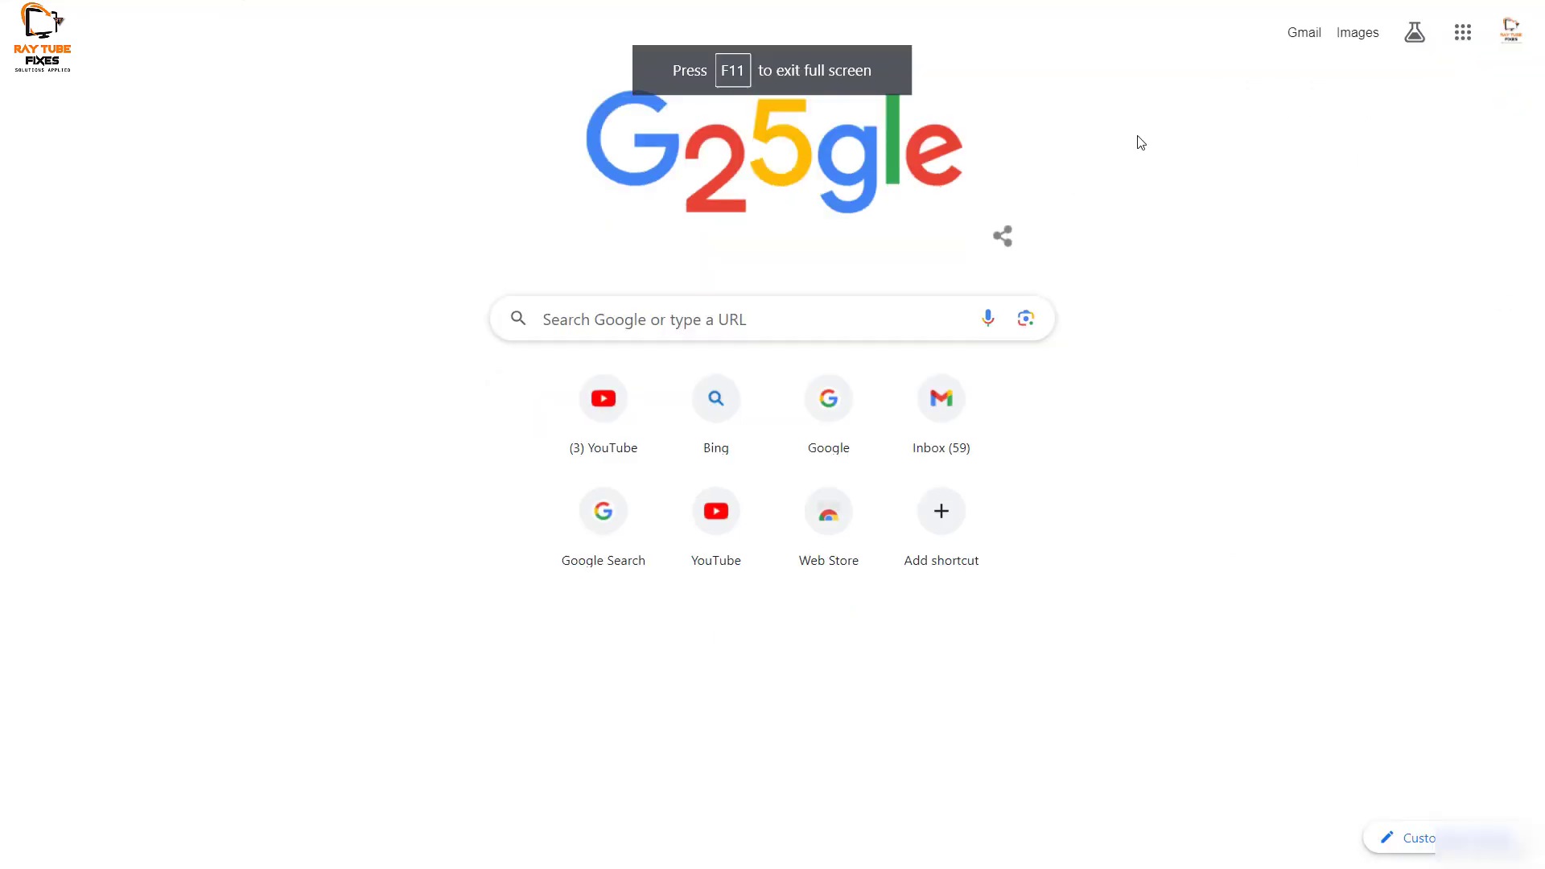
right_click(1149, 48)
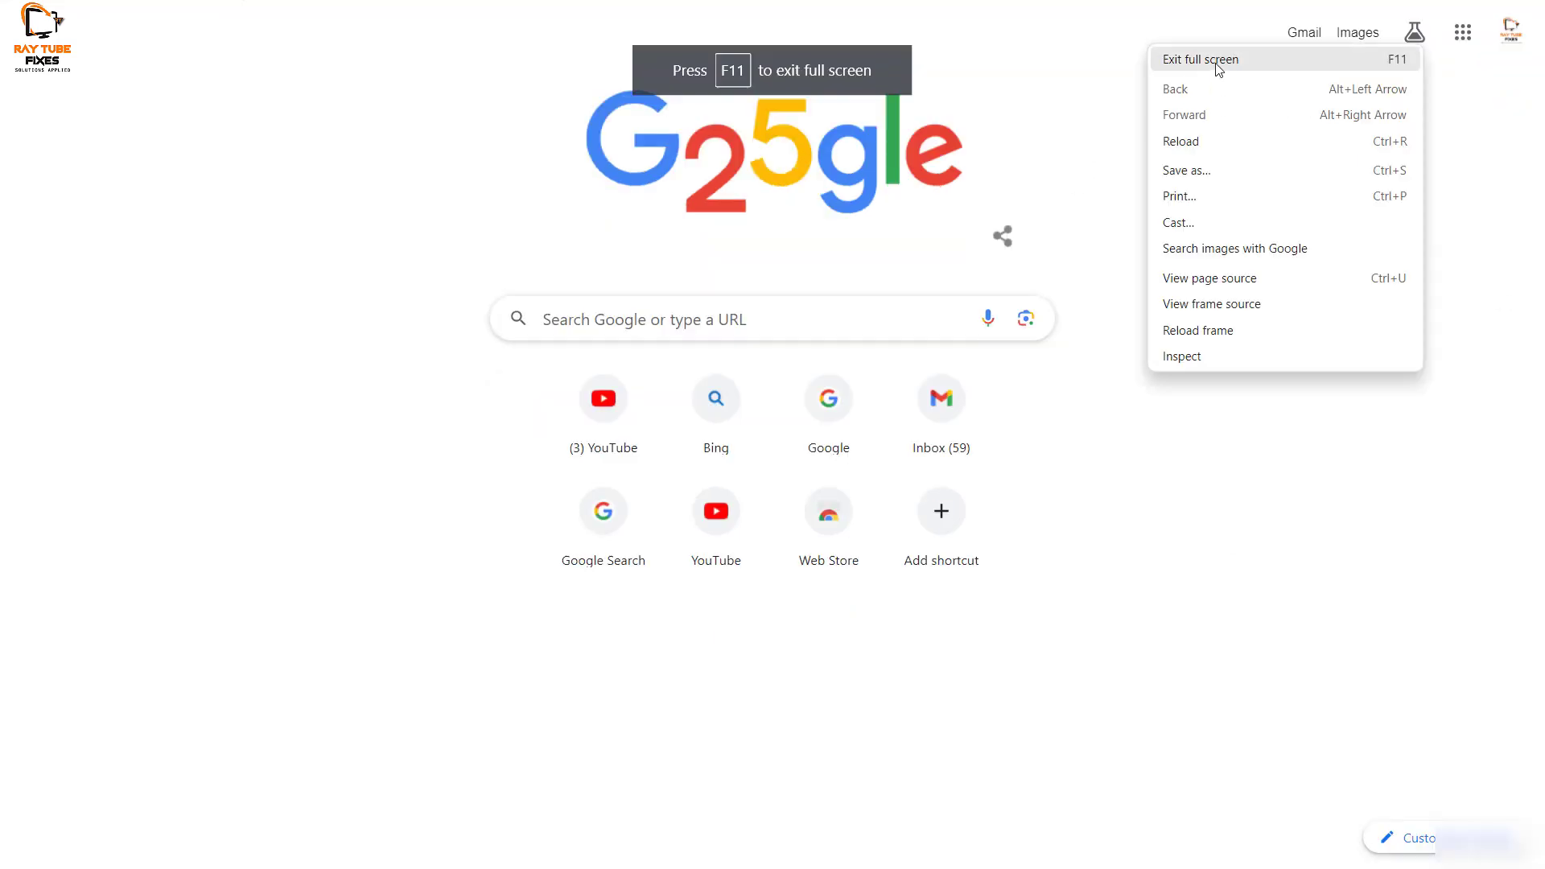
click(1218, 65)
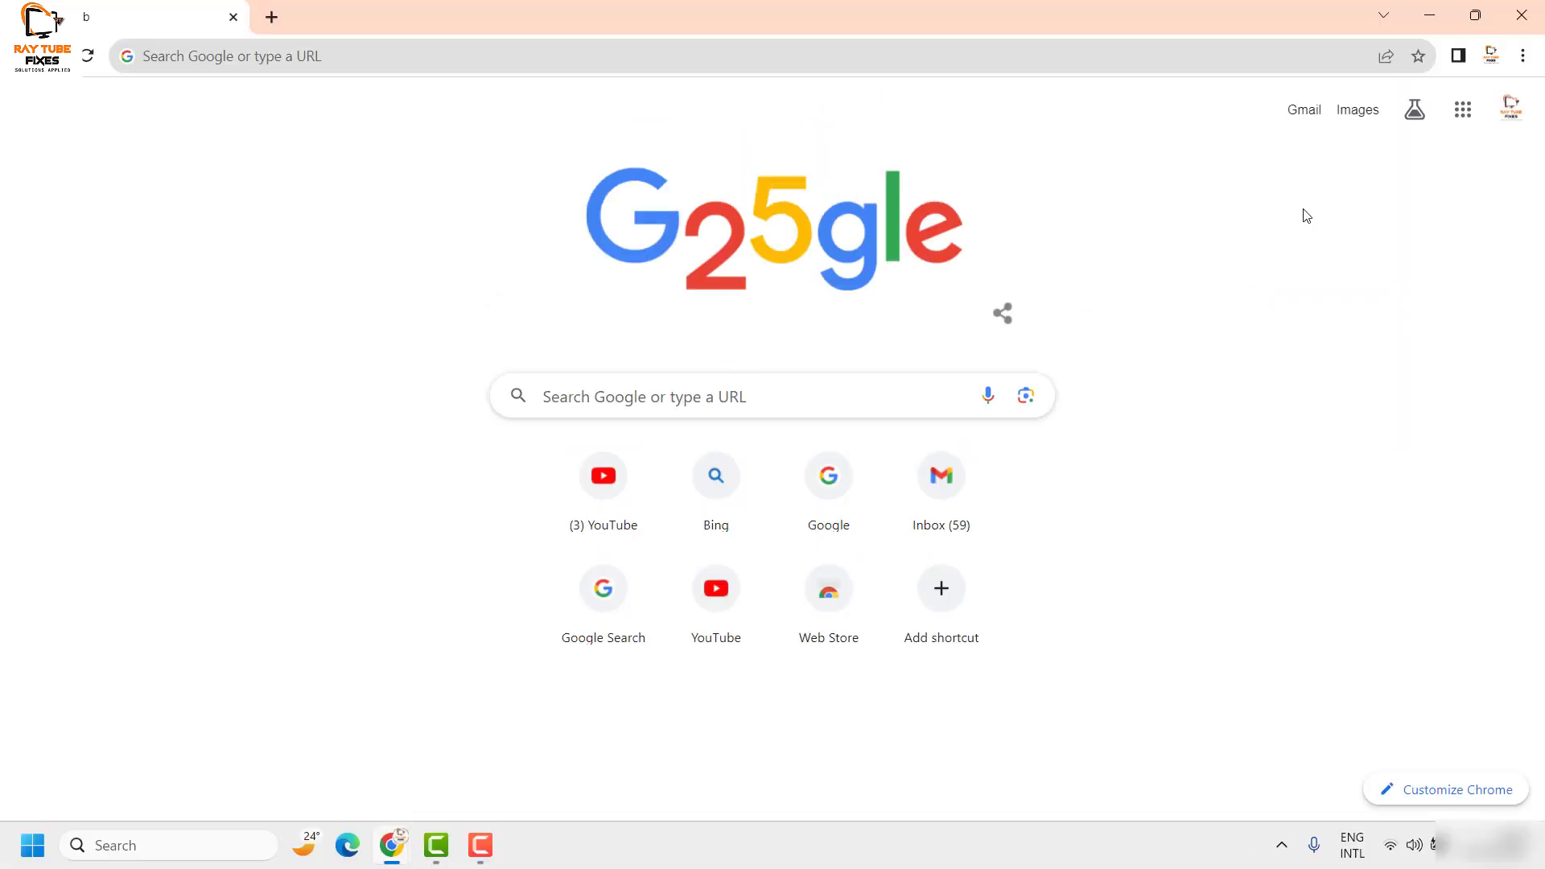
- Check Help > About Google Chrome shows version 117.0.5938.92, then open a new tab
click(1522, 57)
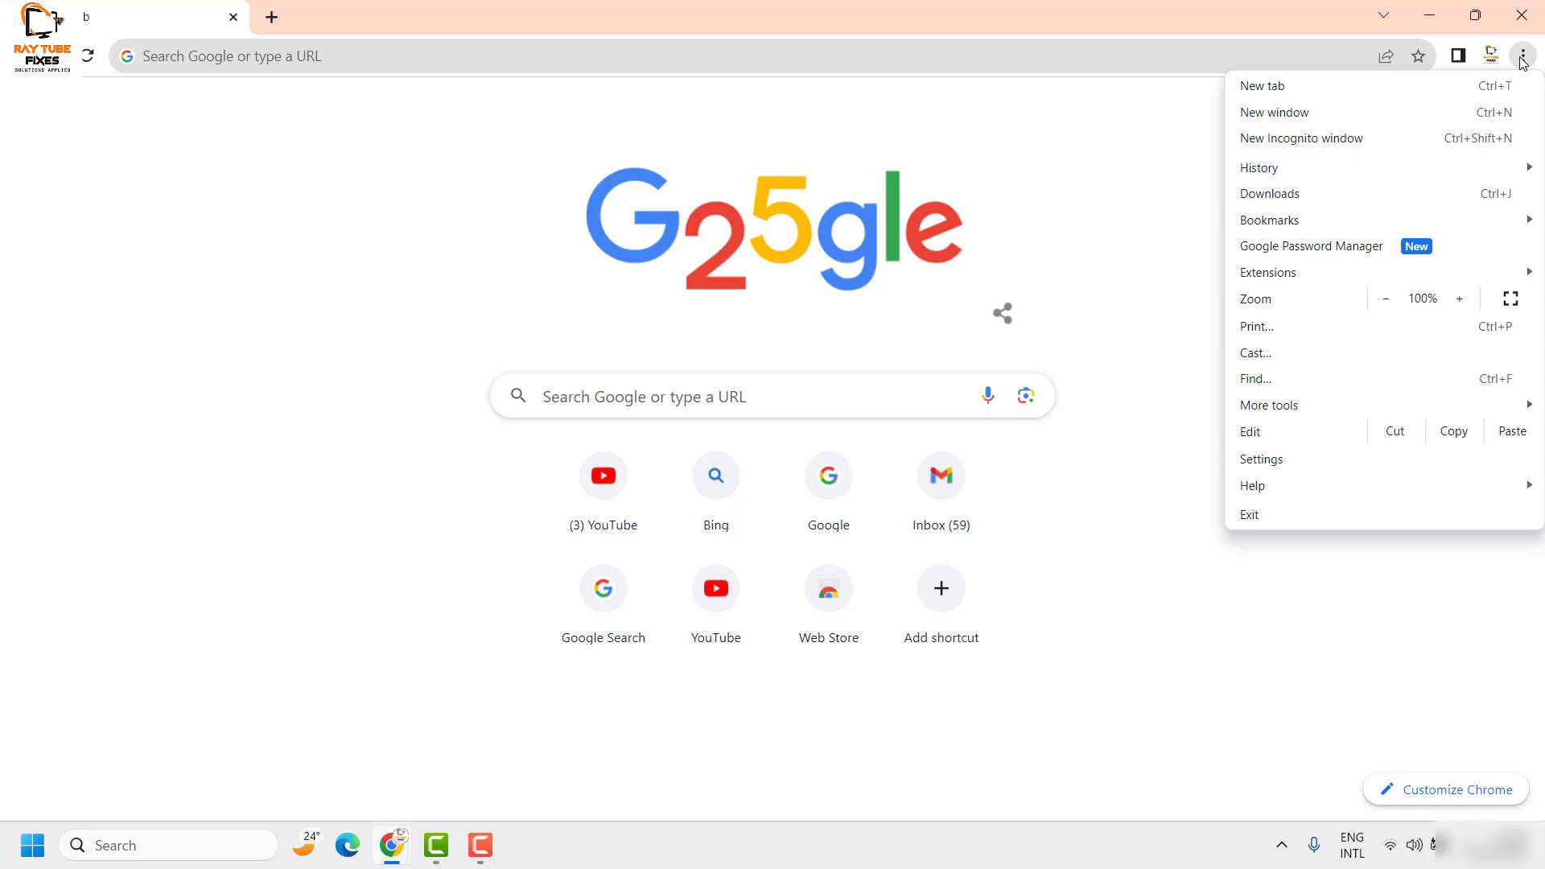
mouse_move(1288, 487)
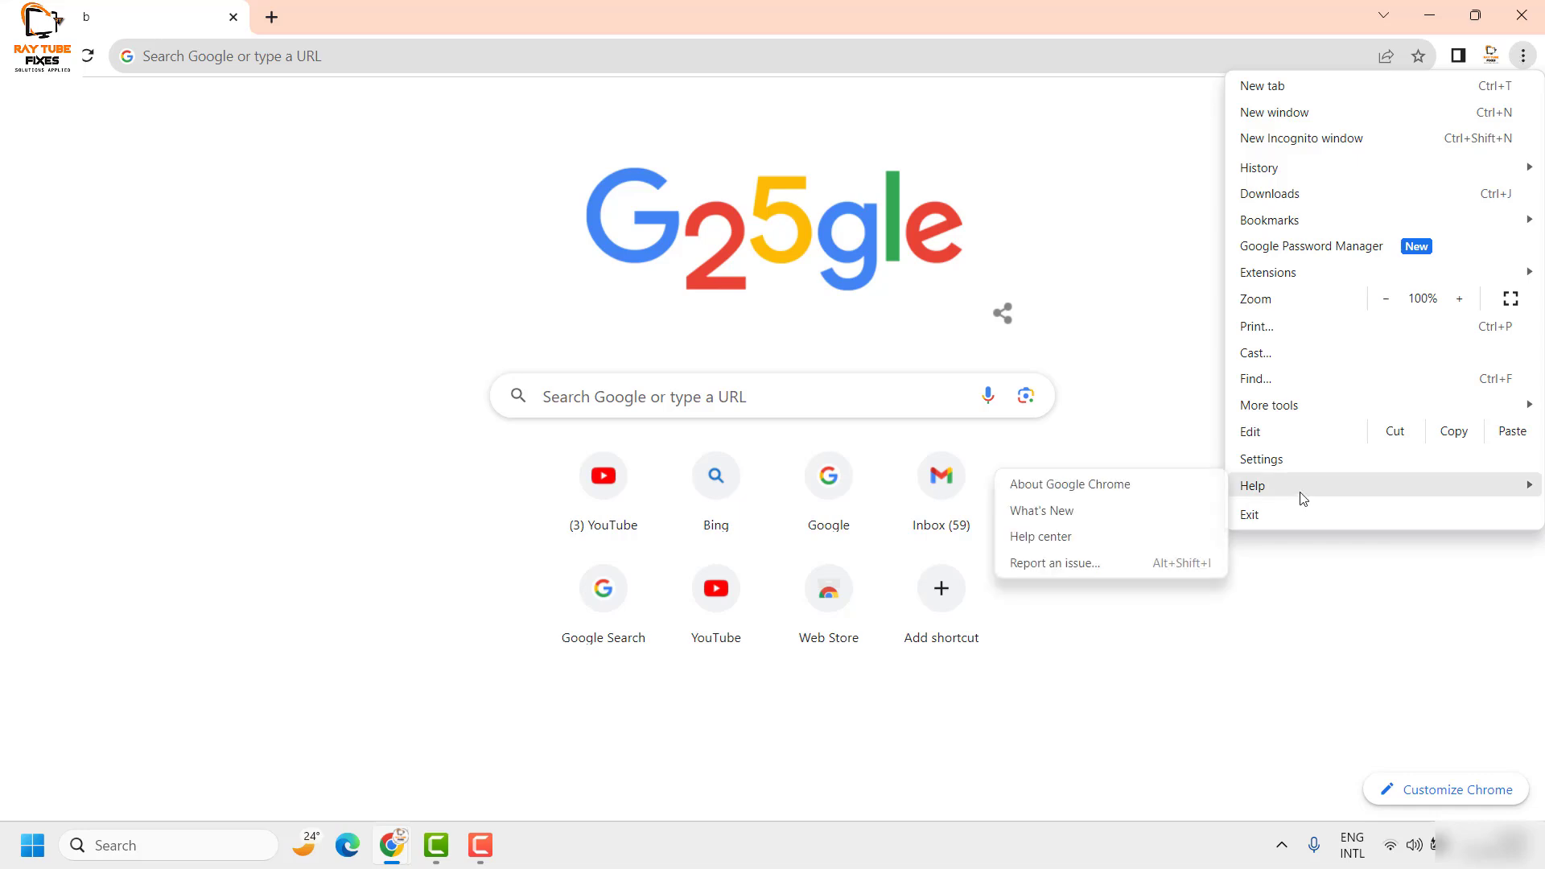
click(1103, 493)
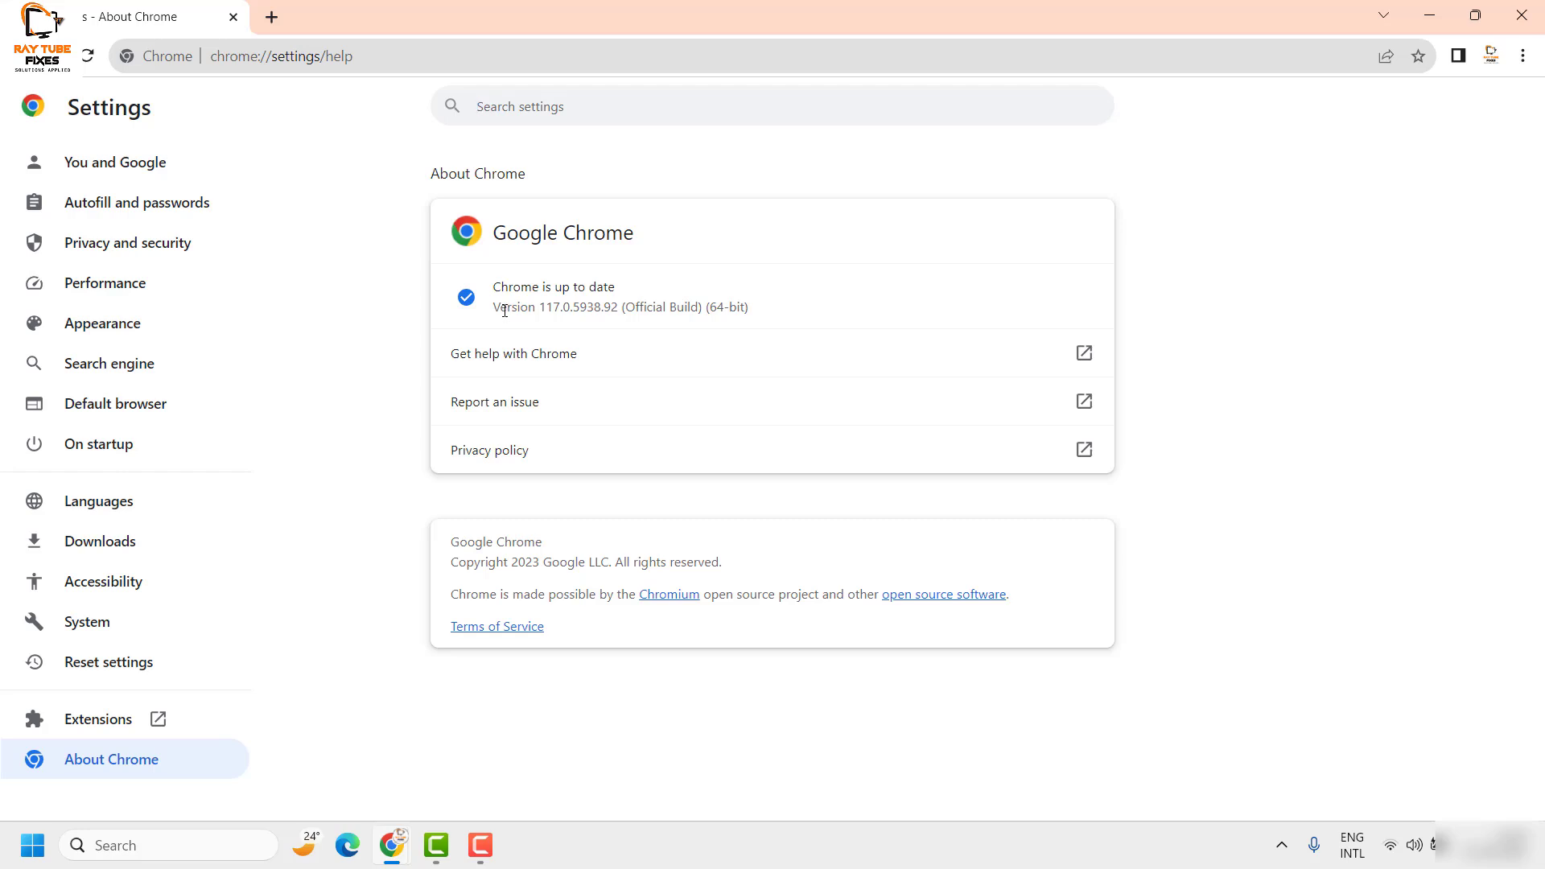
click(271, 18)
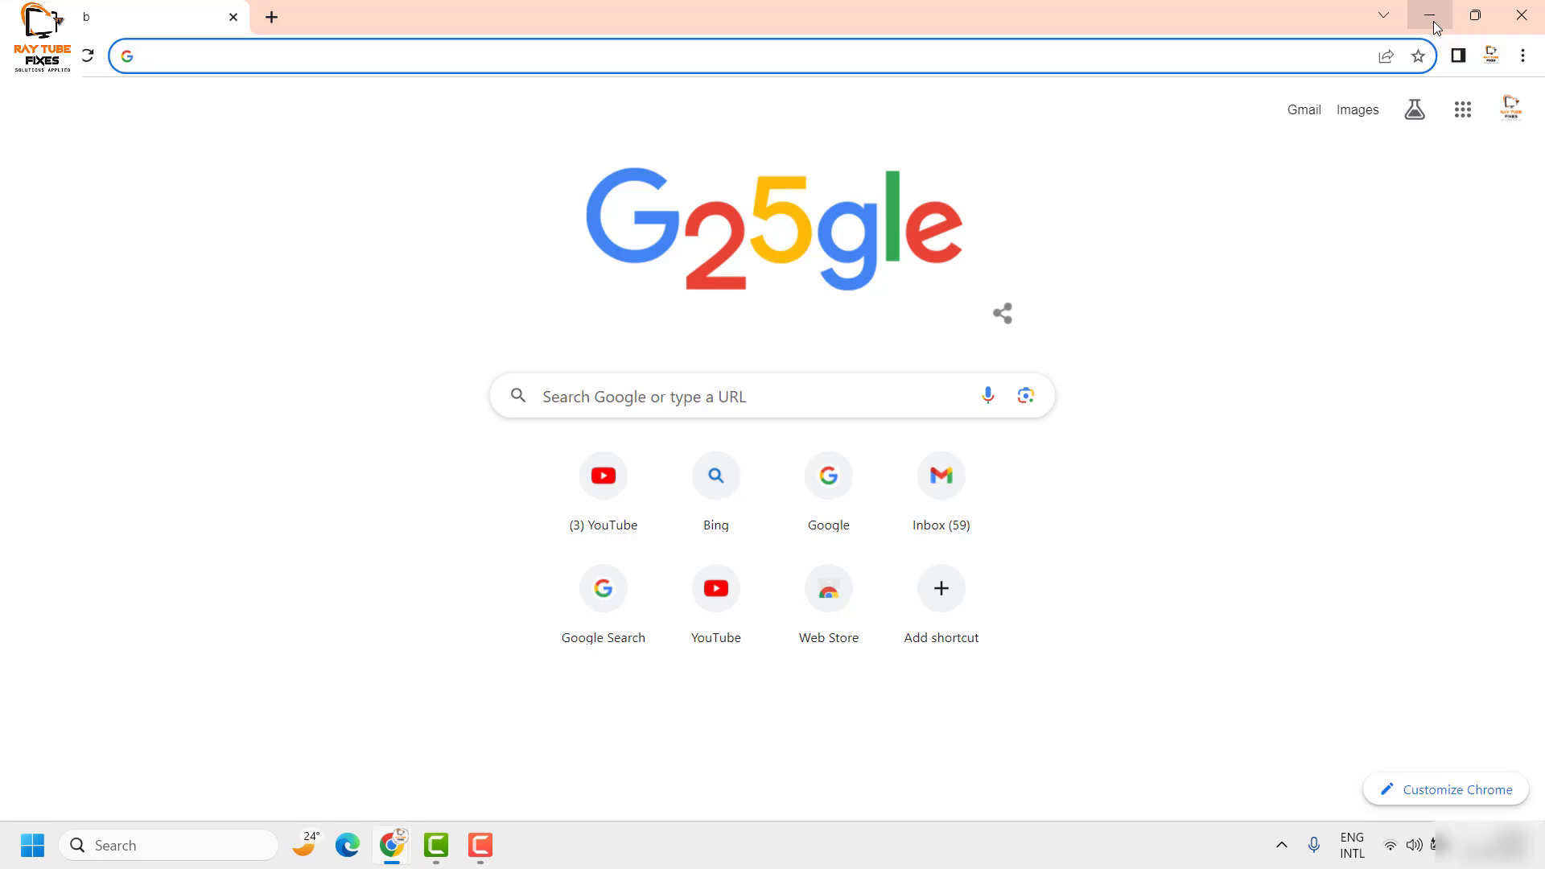
- Turn off 'Use hardware acceleration when available' in Chrome's System settings
click(1523, 63)
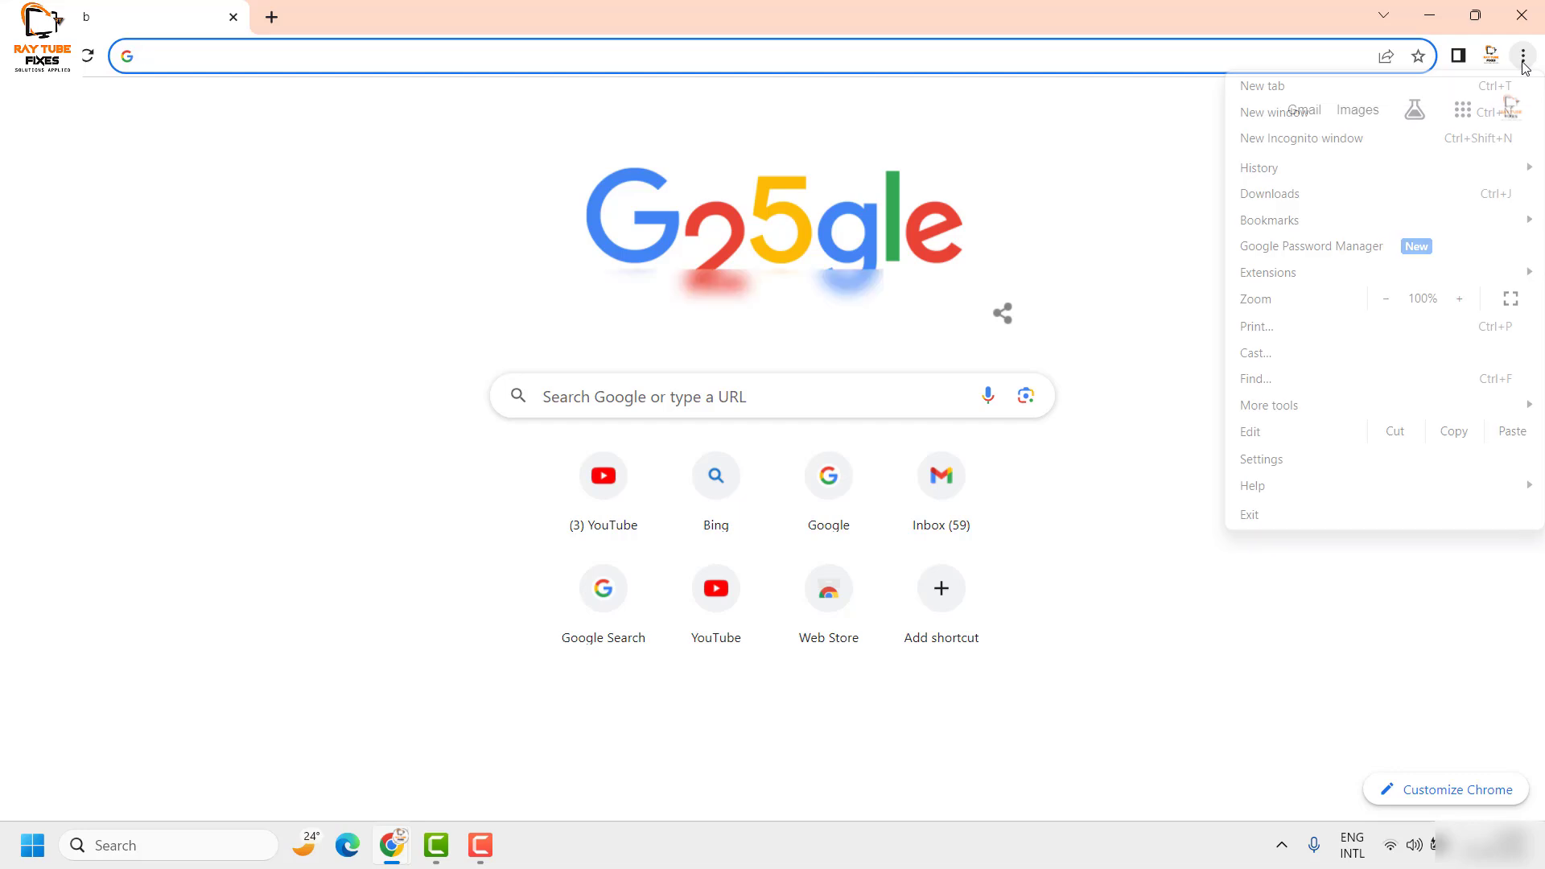
click(1300, 457)
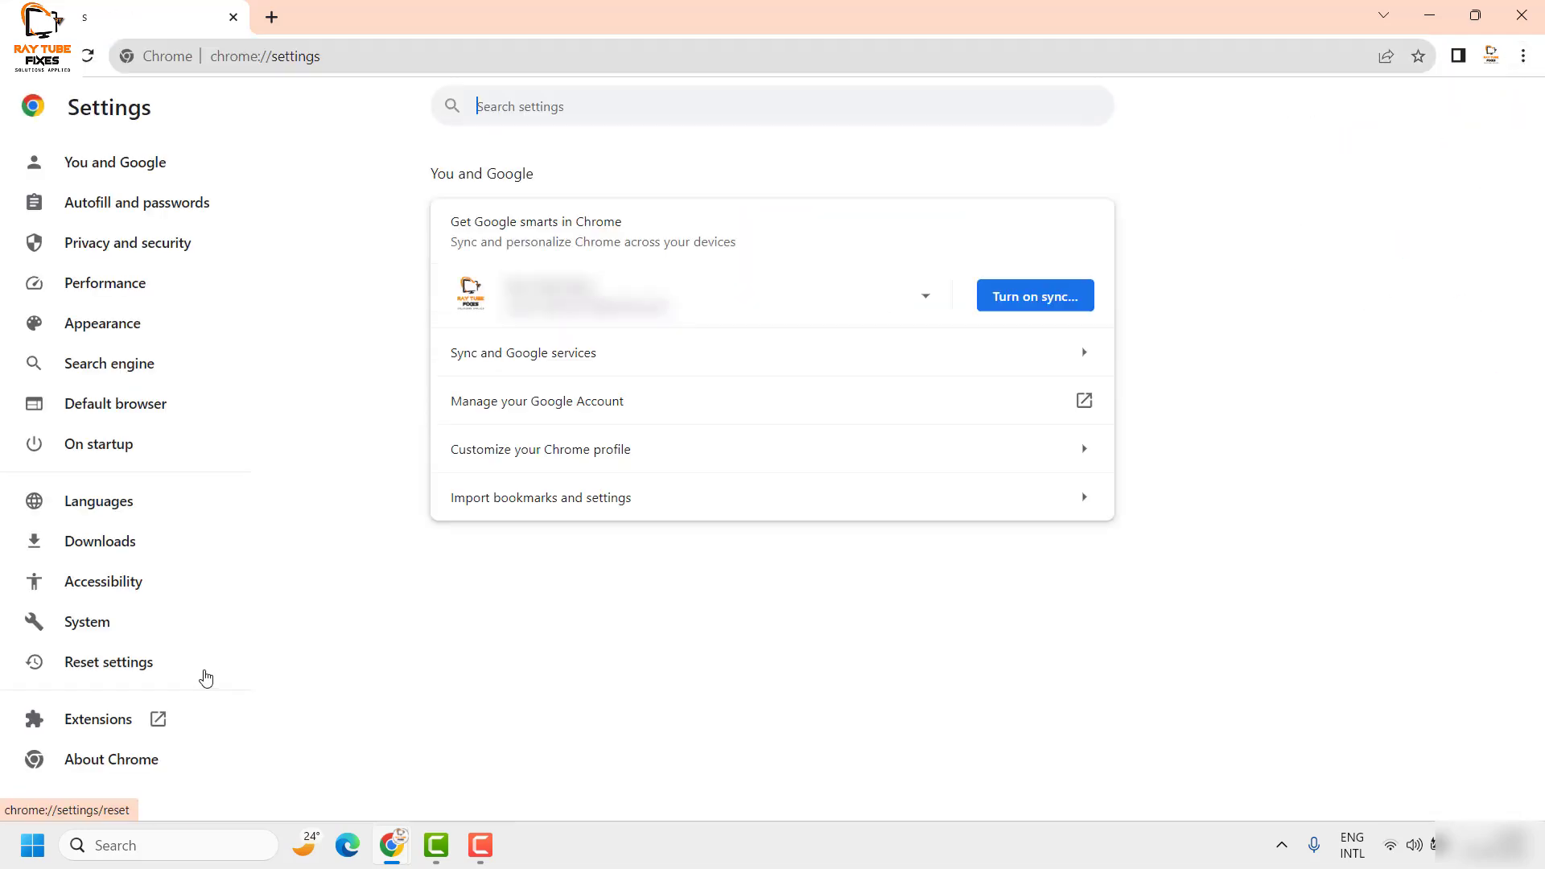
click(87, 621)
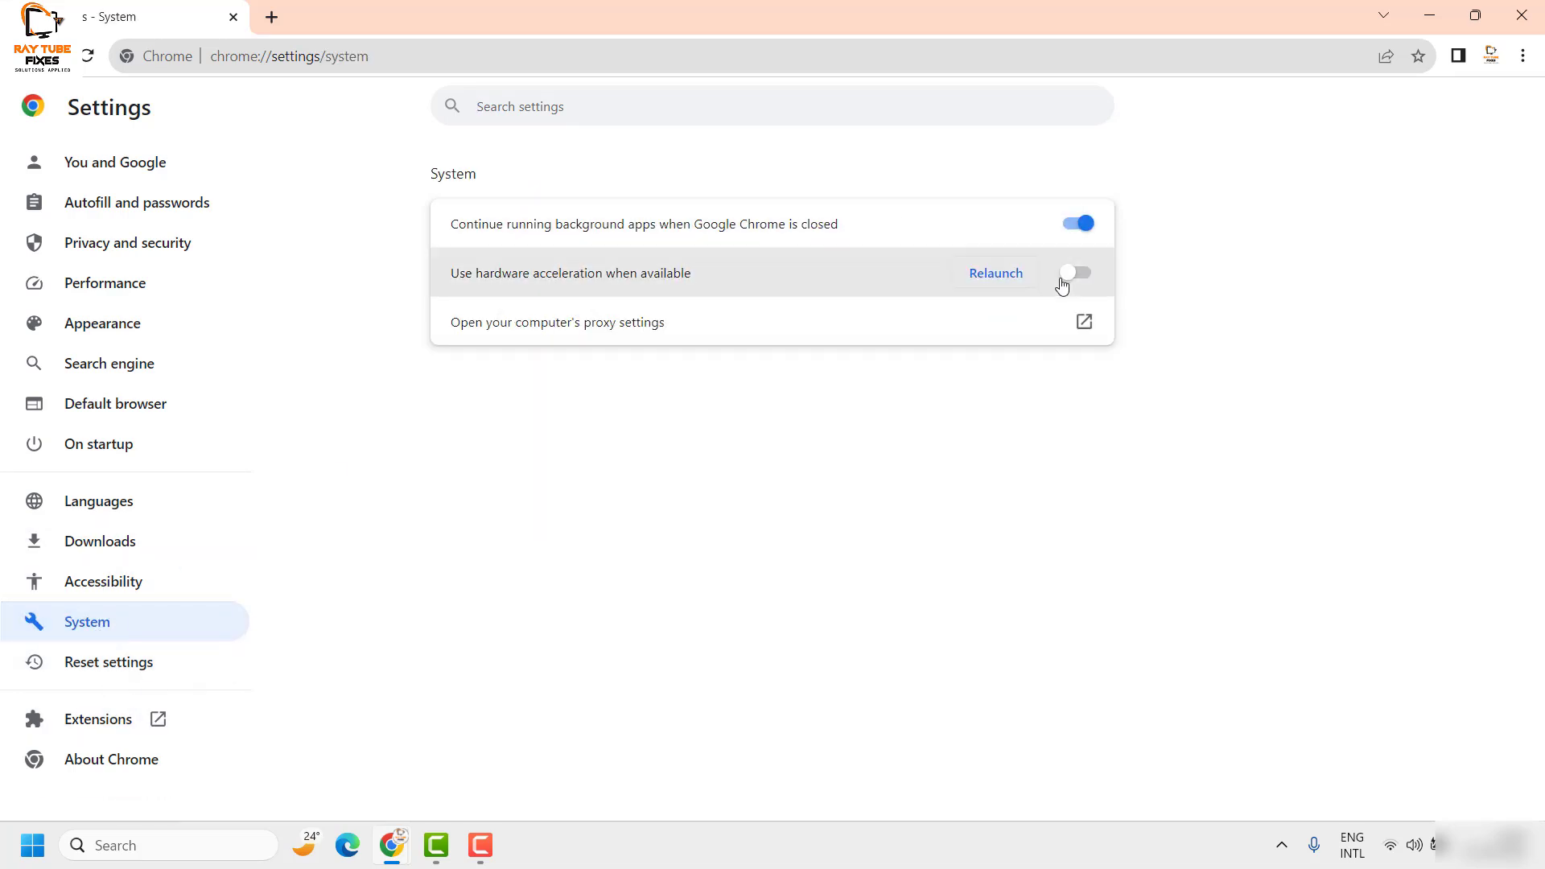
click(1079, 274)
click(1076, 274)
- From a new tab, go to Chrome's Reset settings page
click(272, 18)
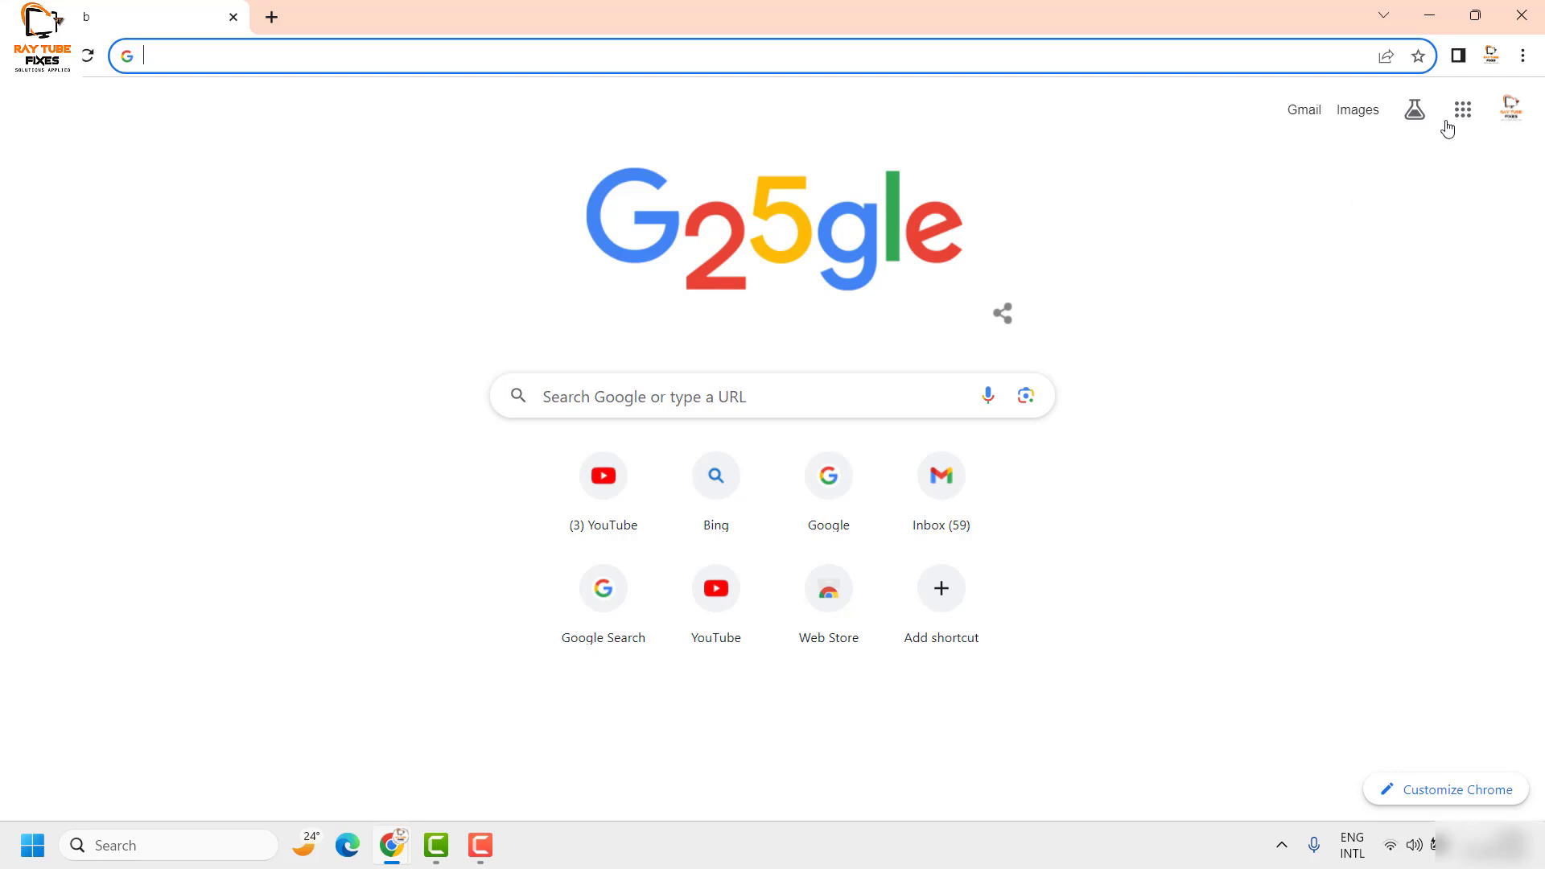
click(1525, 56)
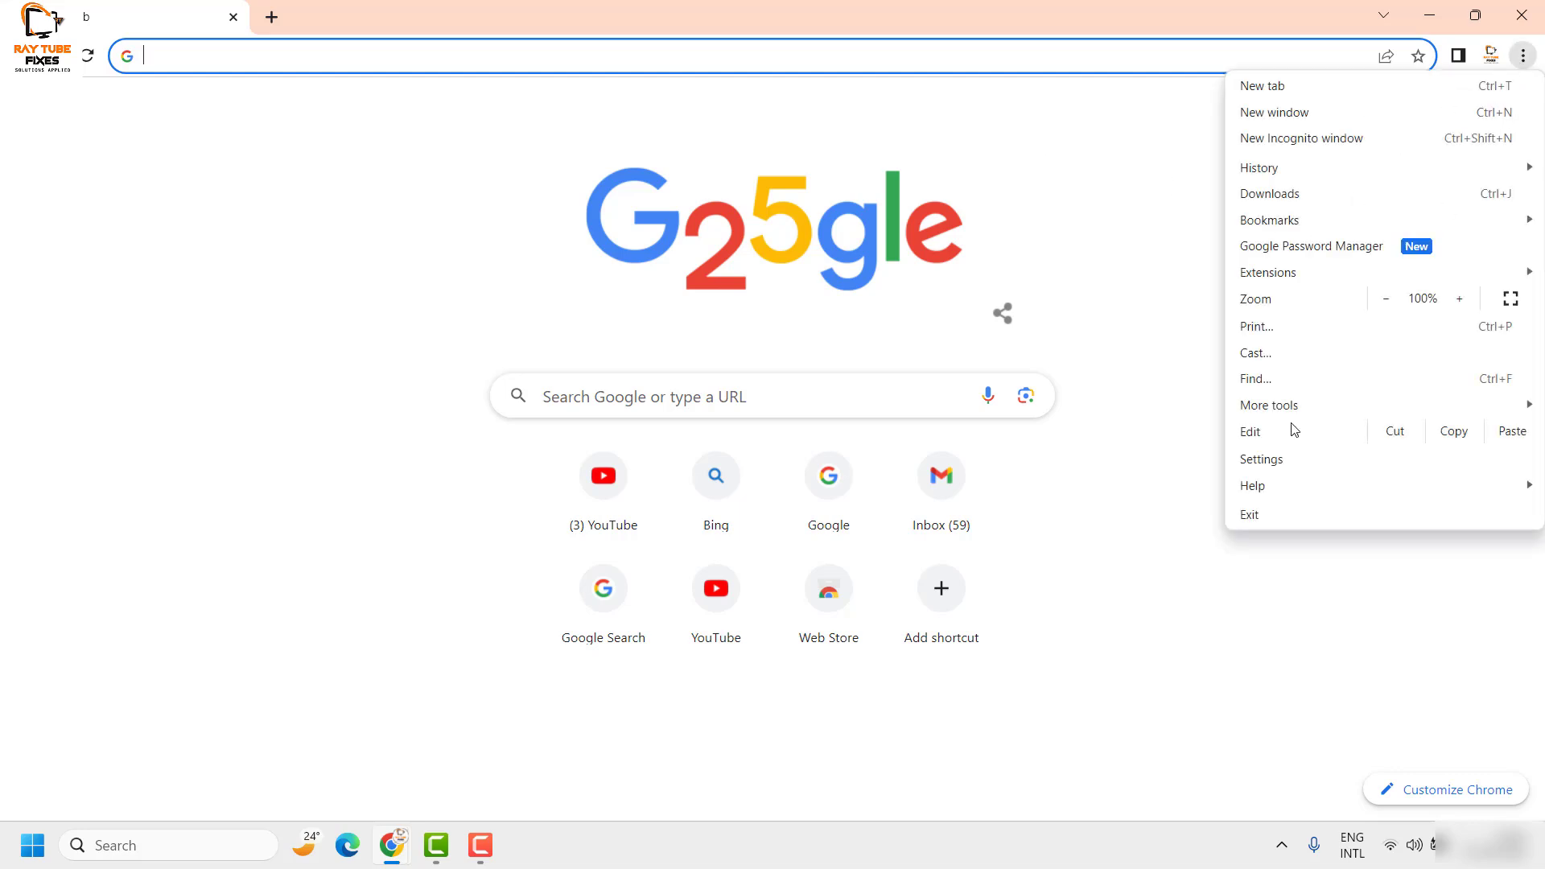
click(1291, 467)
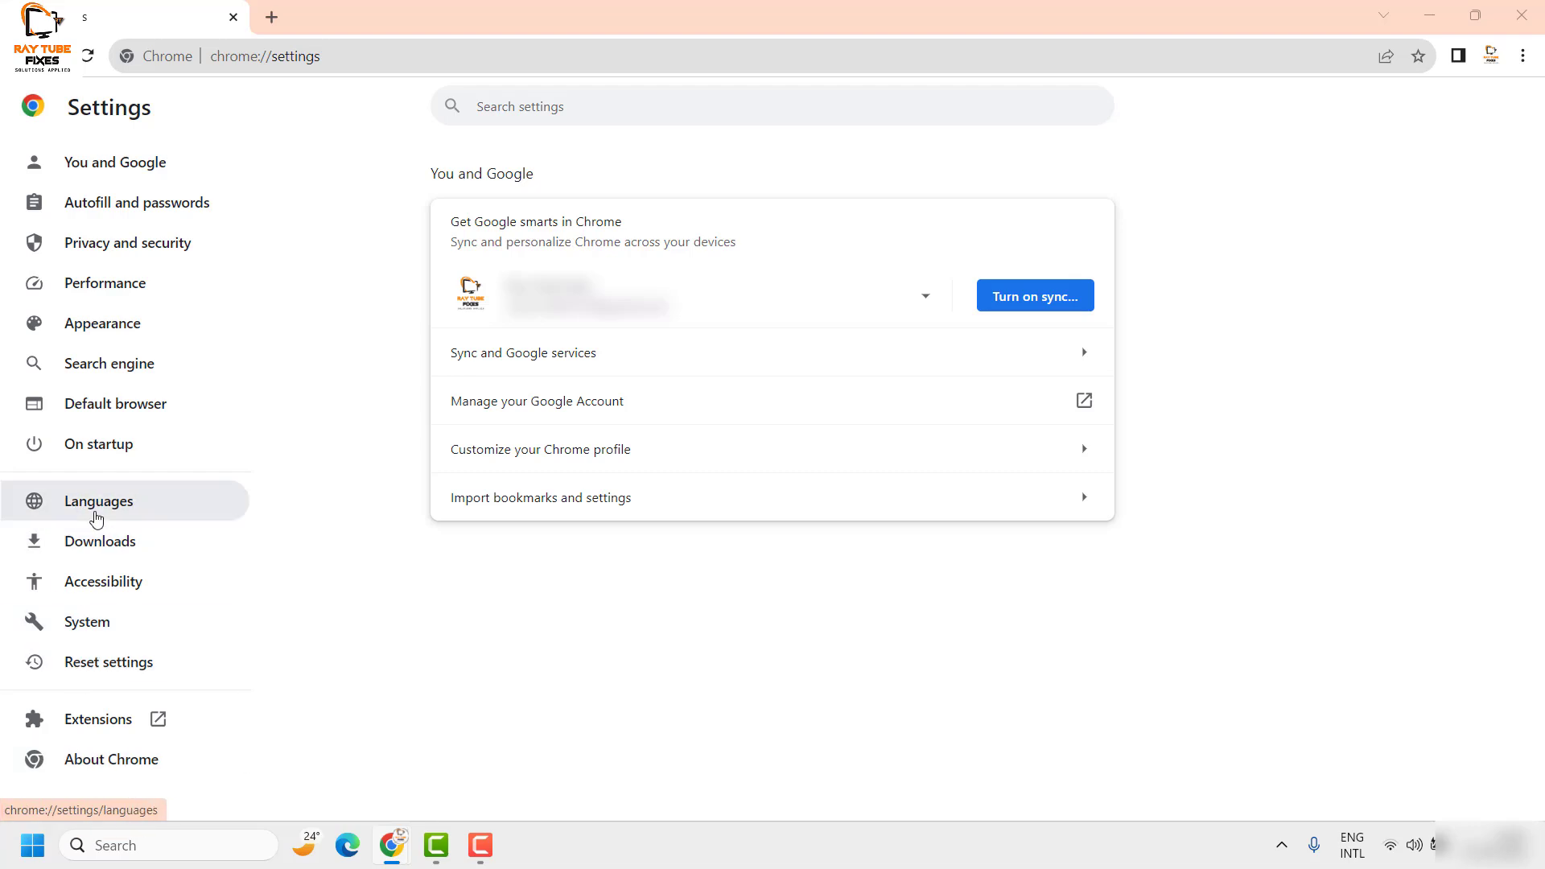
click(106, 672)
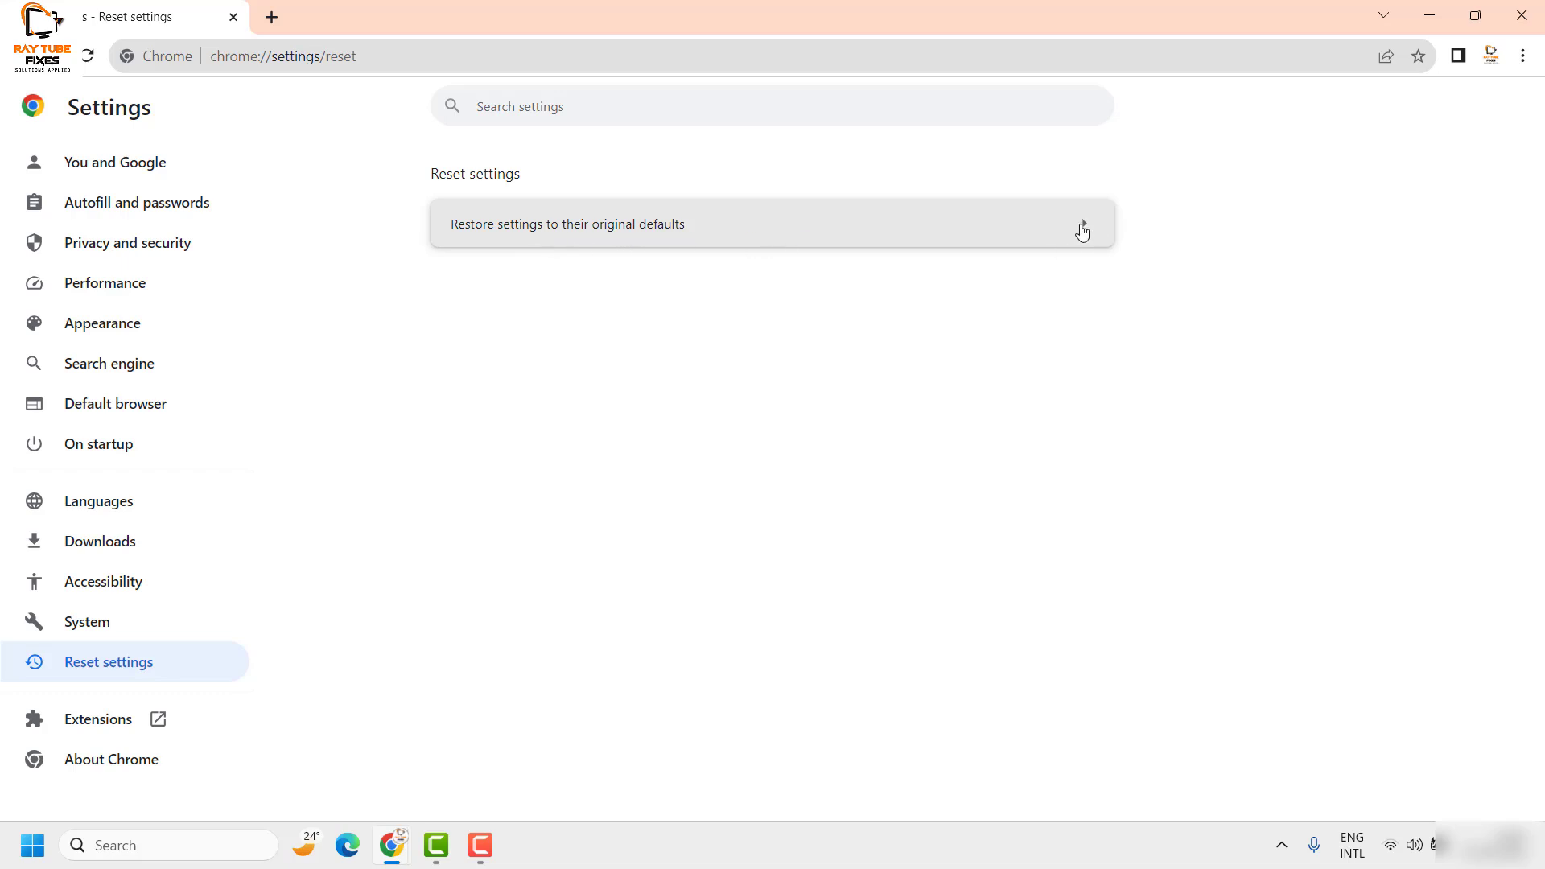
- Cancel the restore-defaults prompt, then replace the settings tab with a new tab
click(1088, 231)
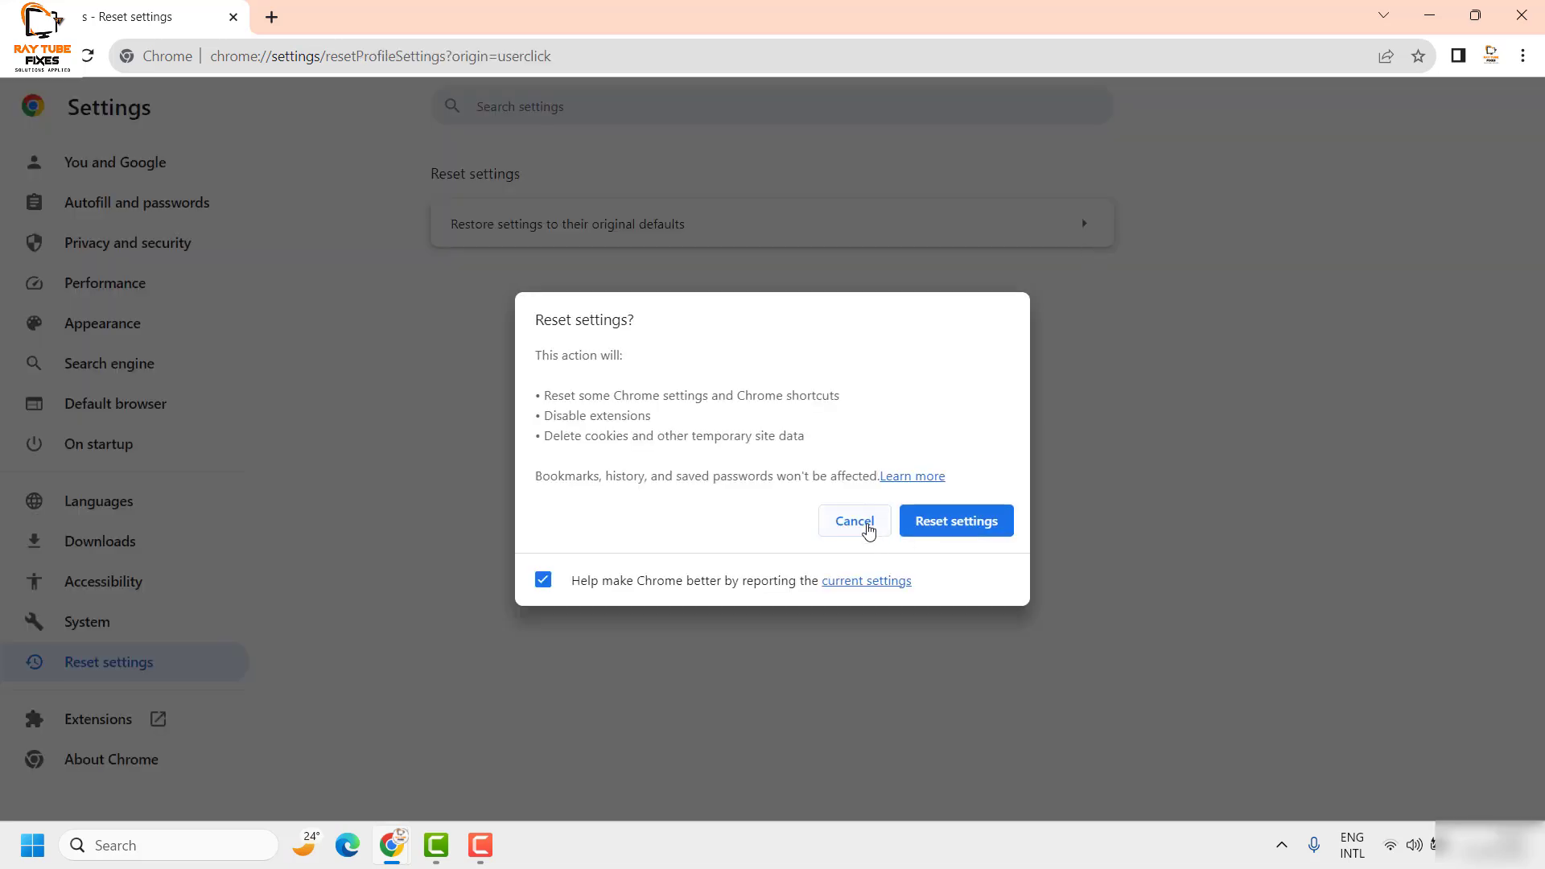
click(965, 522)
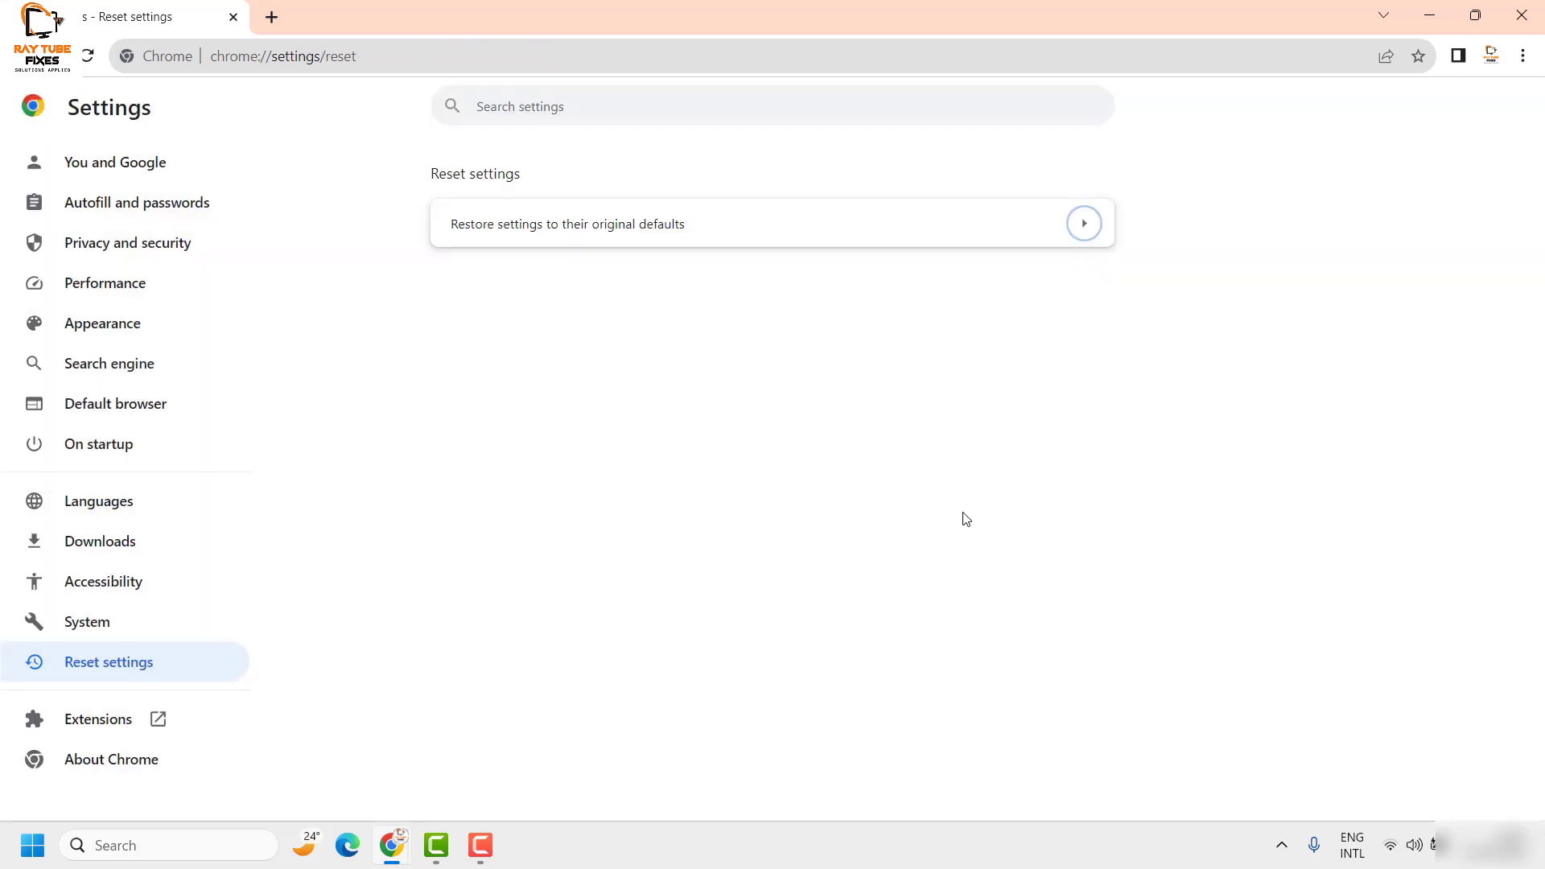
key(ctrl+t)
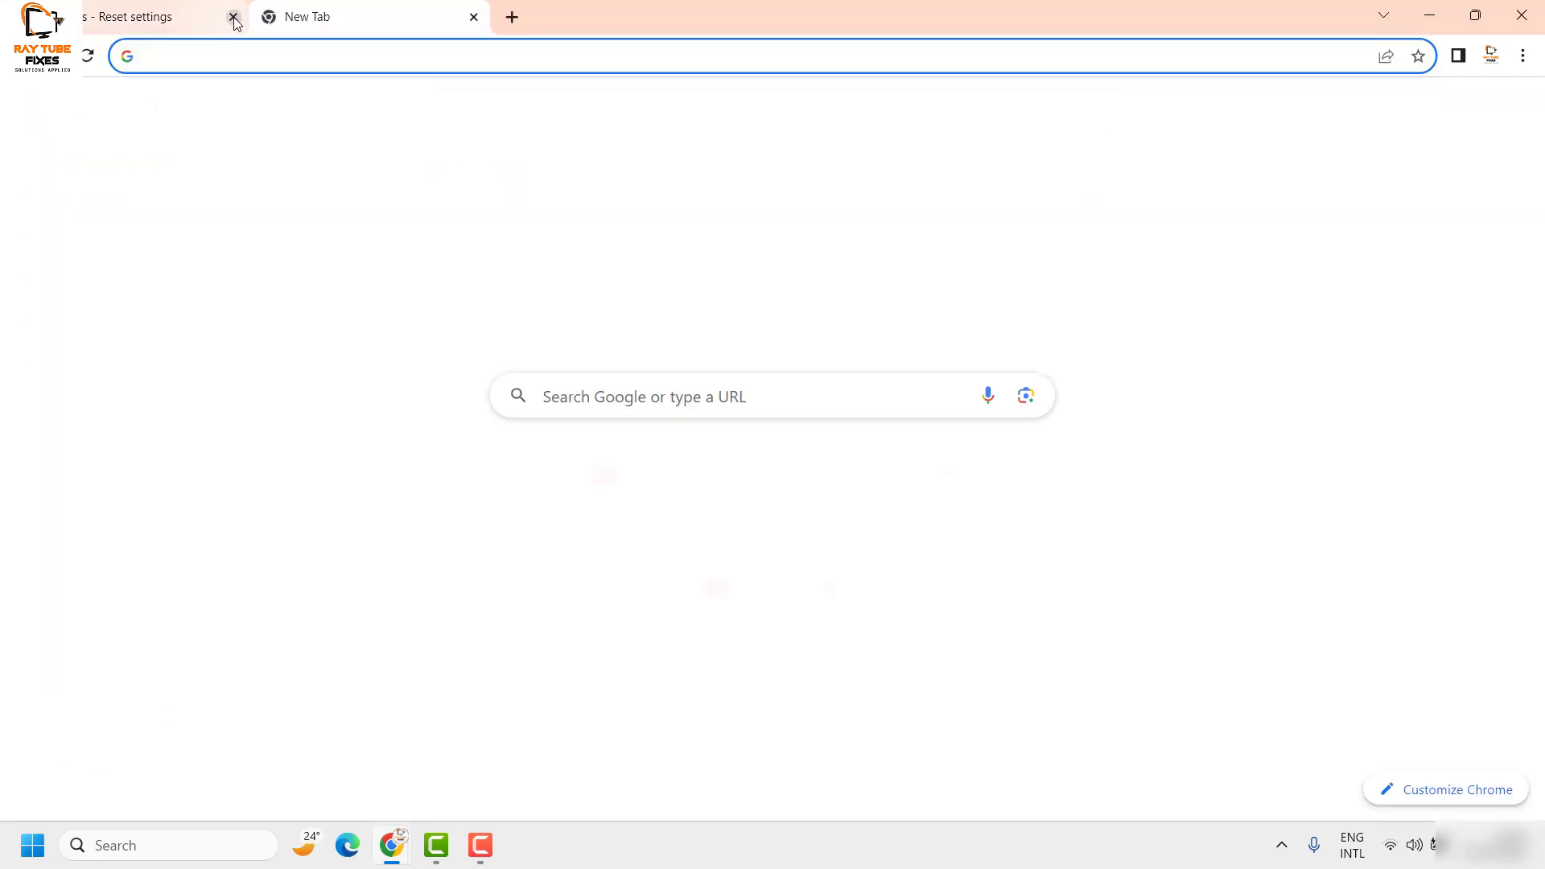
click(232, 17)
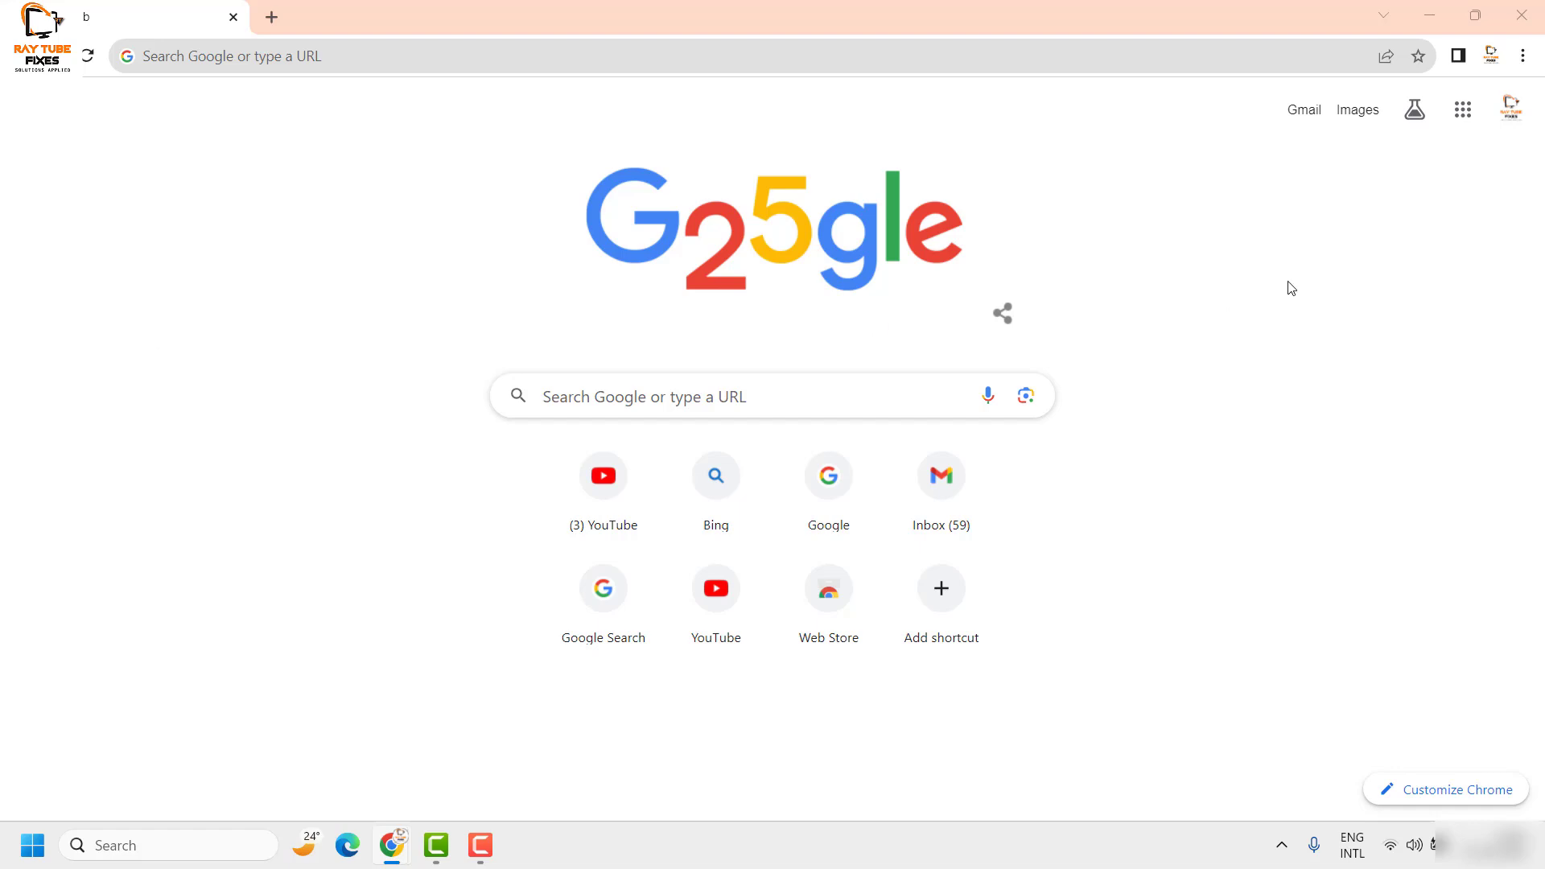
right_click(394, 845)
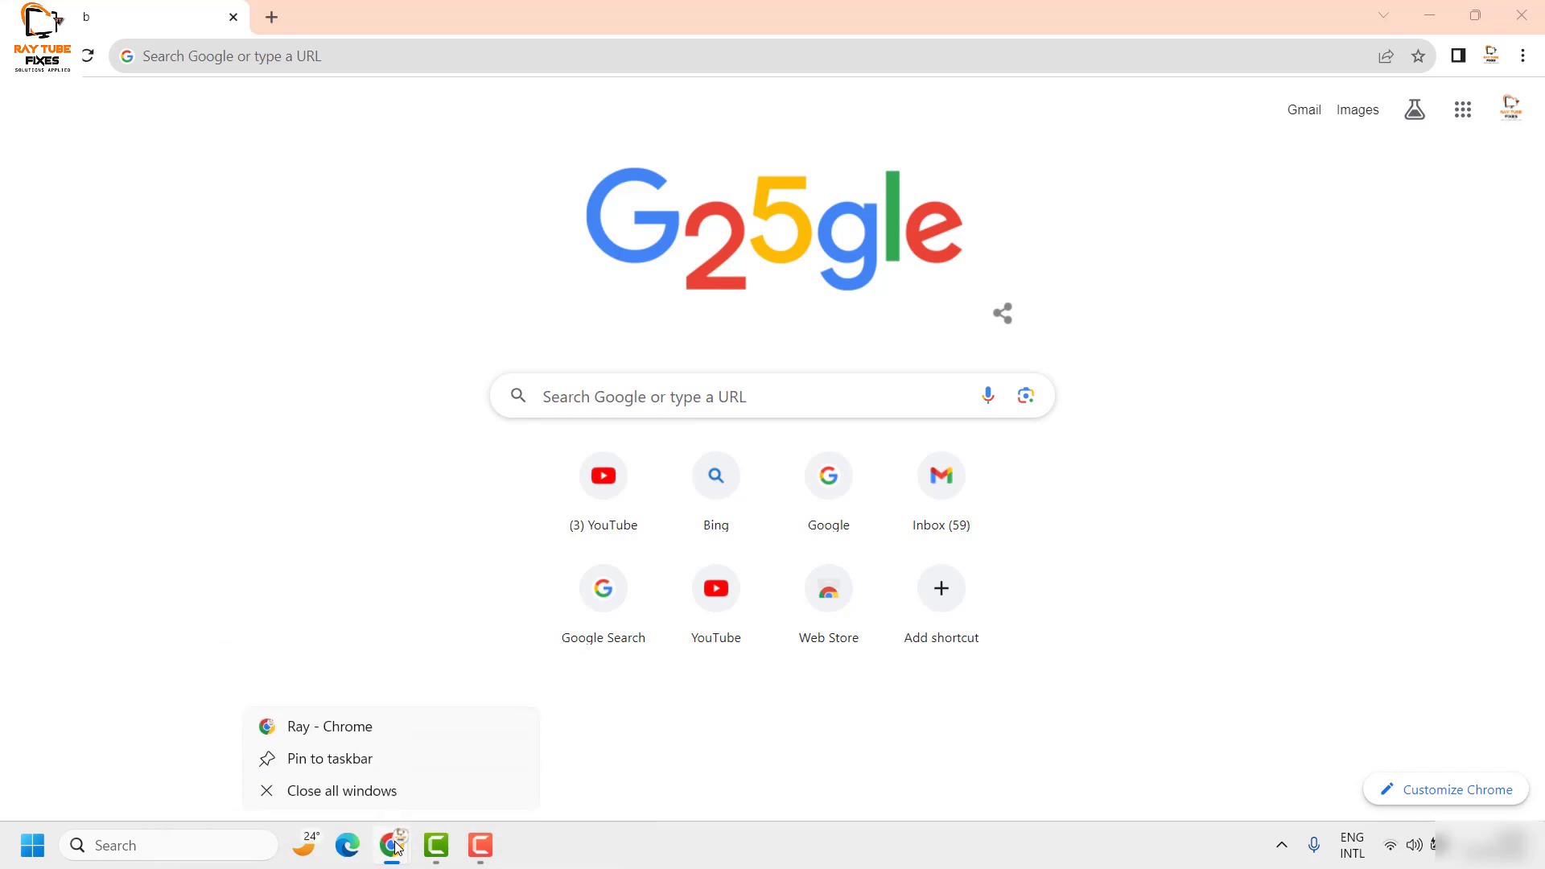
right_click(394, 727)
key(Escape)
right_click(352, 734)
key(Escape)
right_click(352, 734)
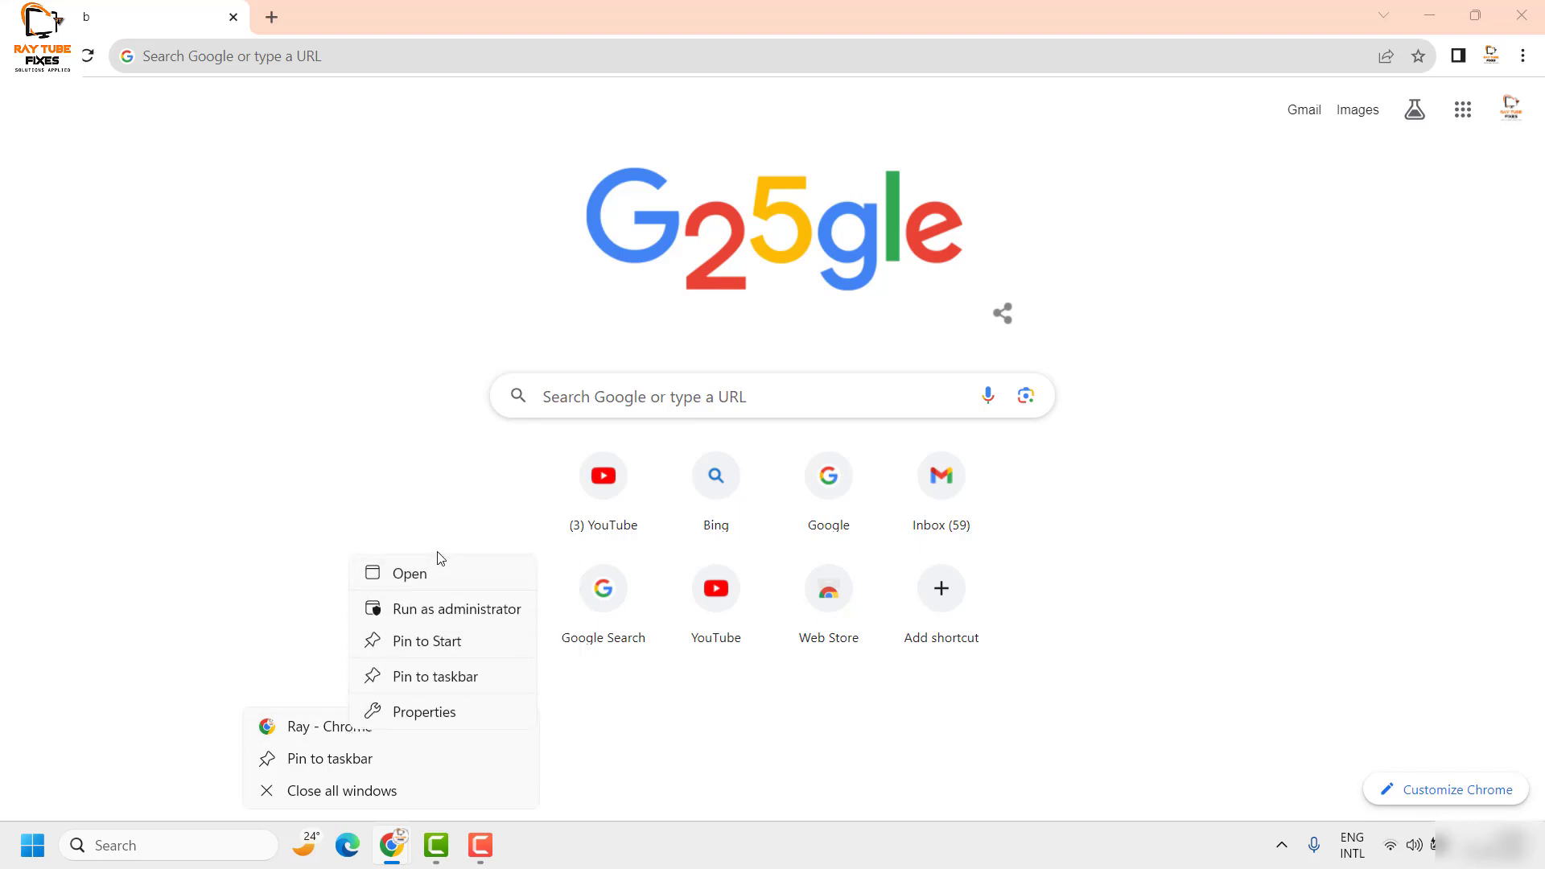
click(424, 711)
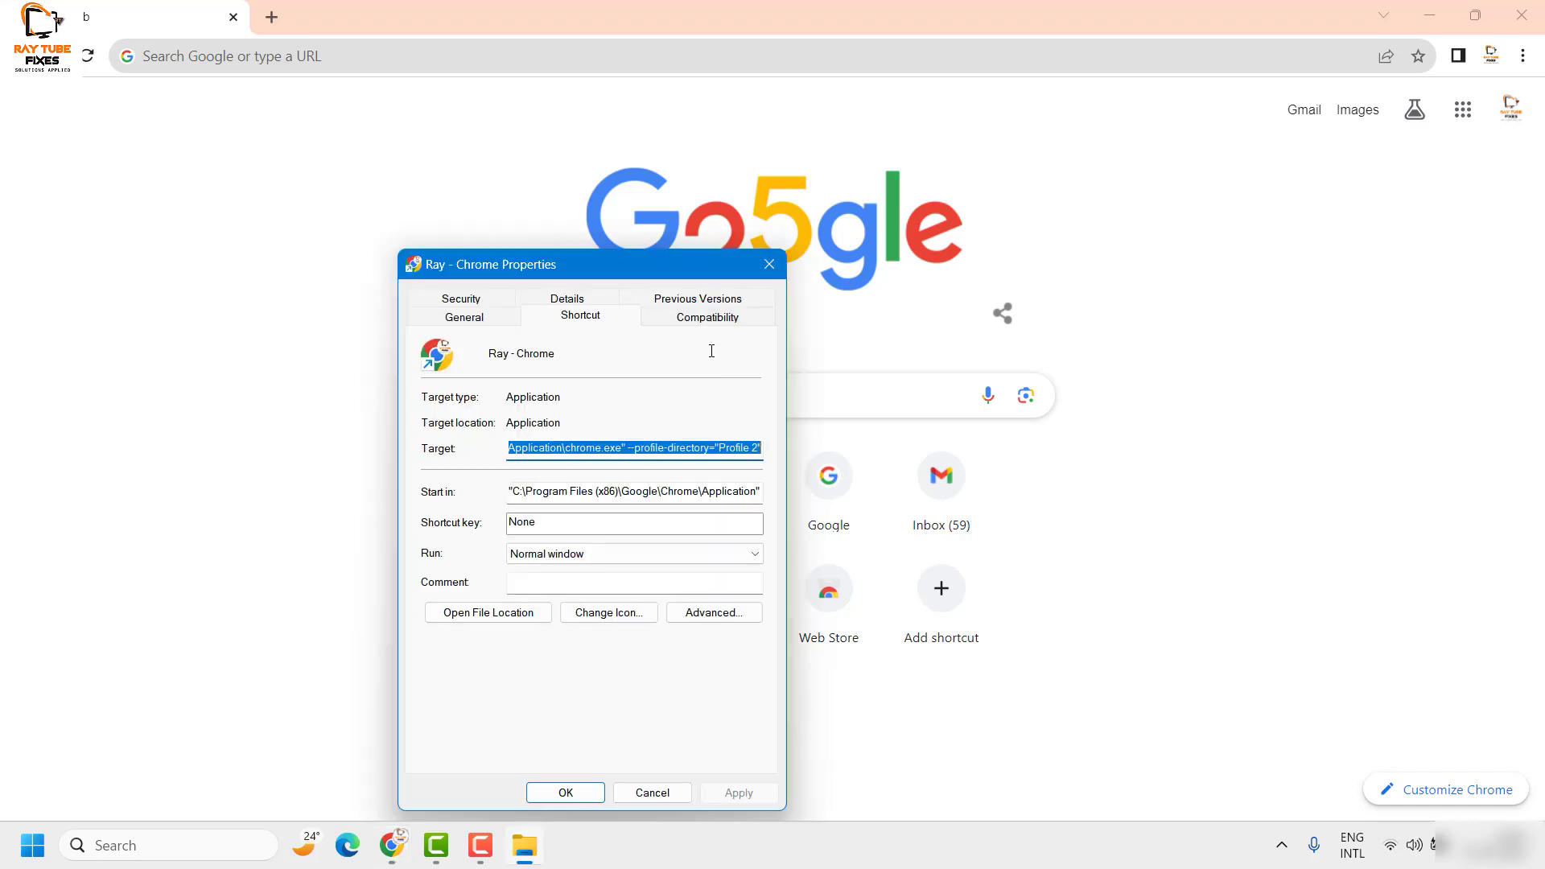
click(481, 319)
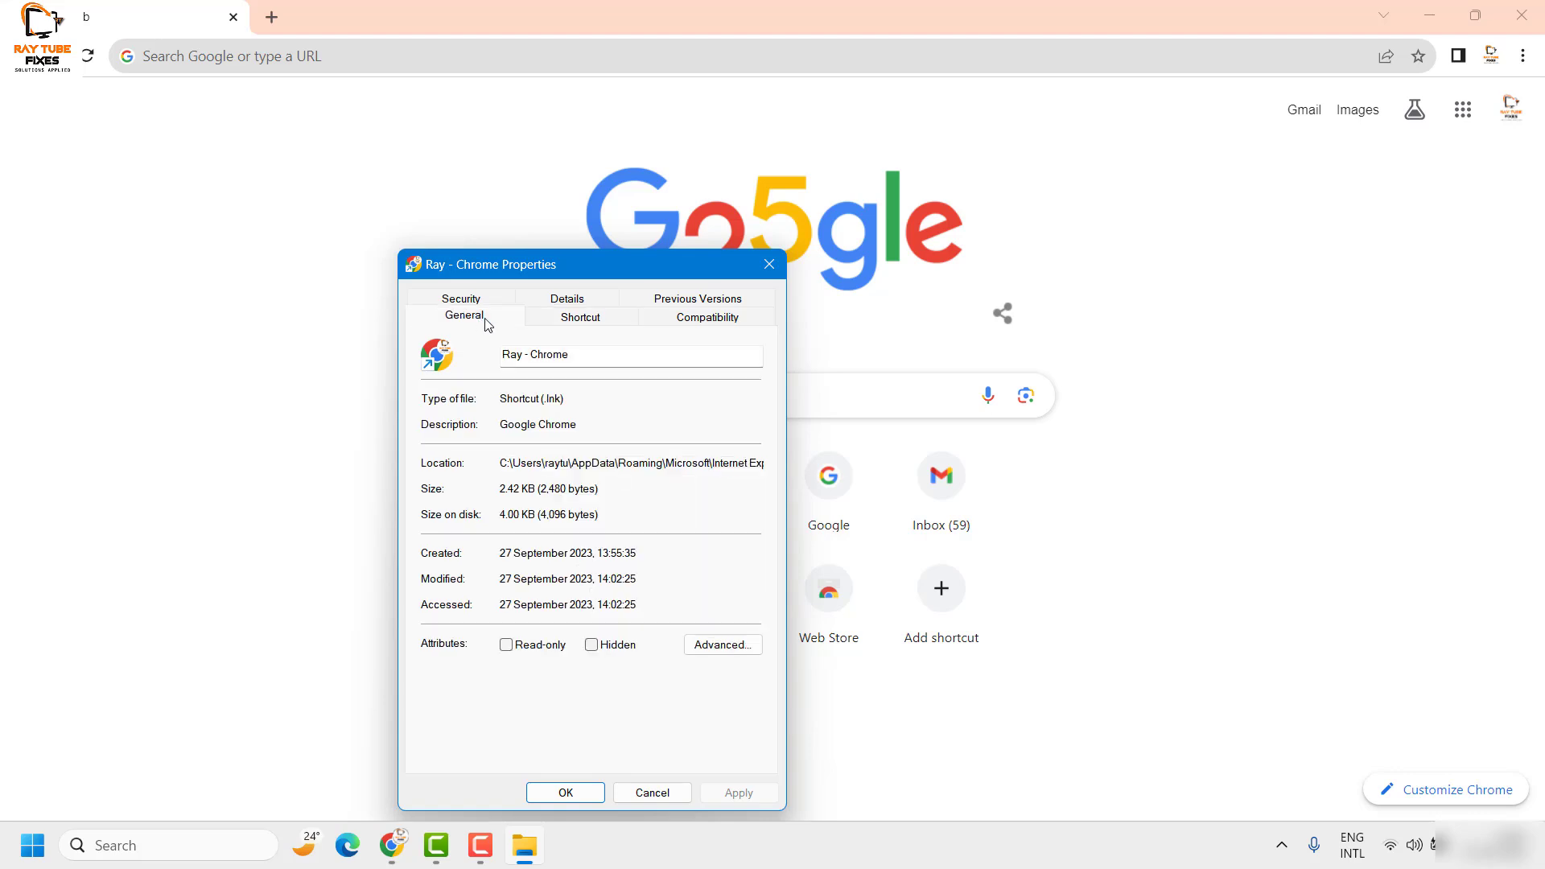
click(738, 326)
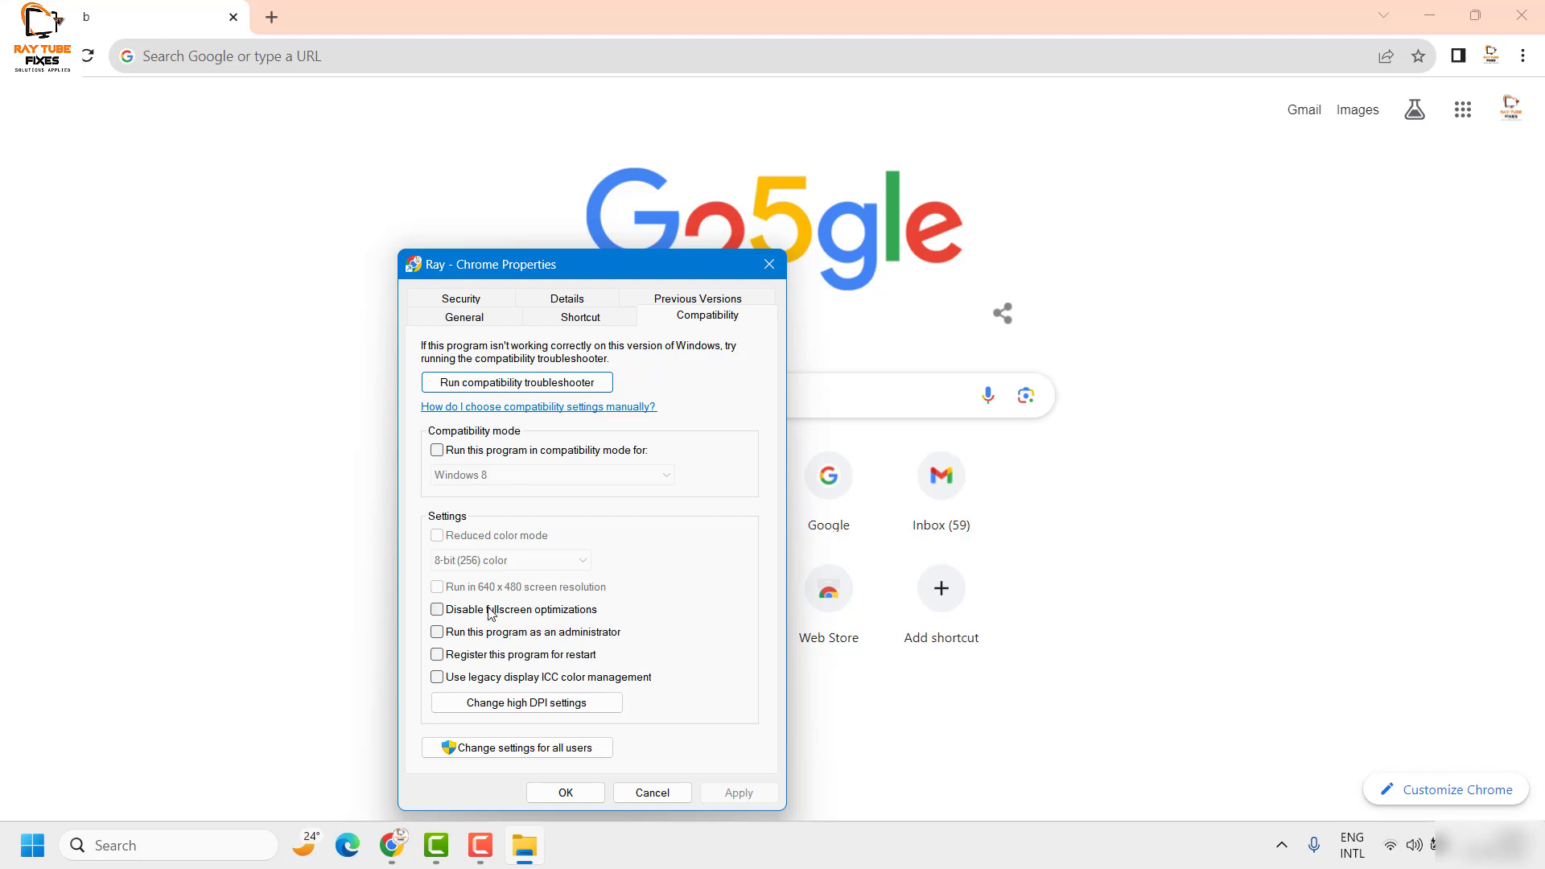
click(566, 793)
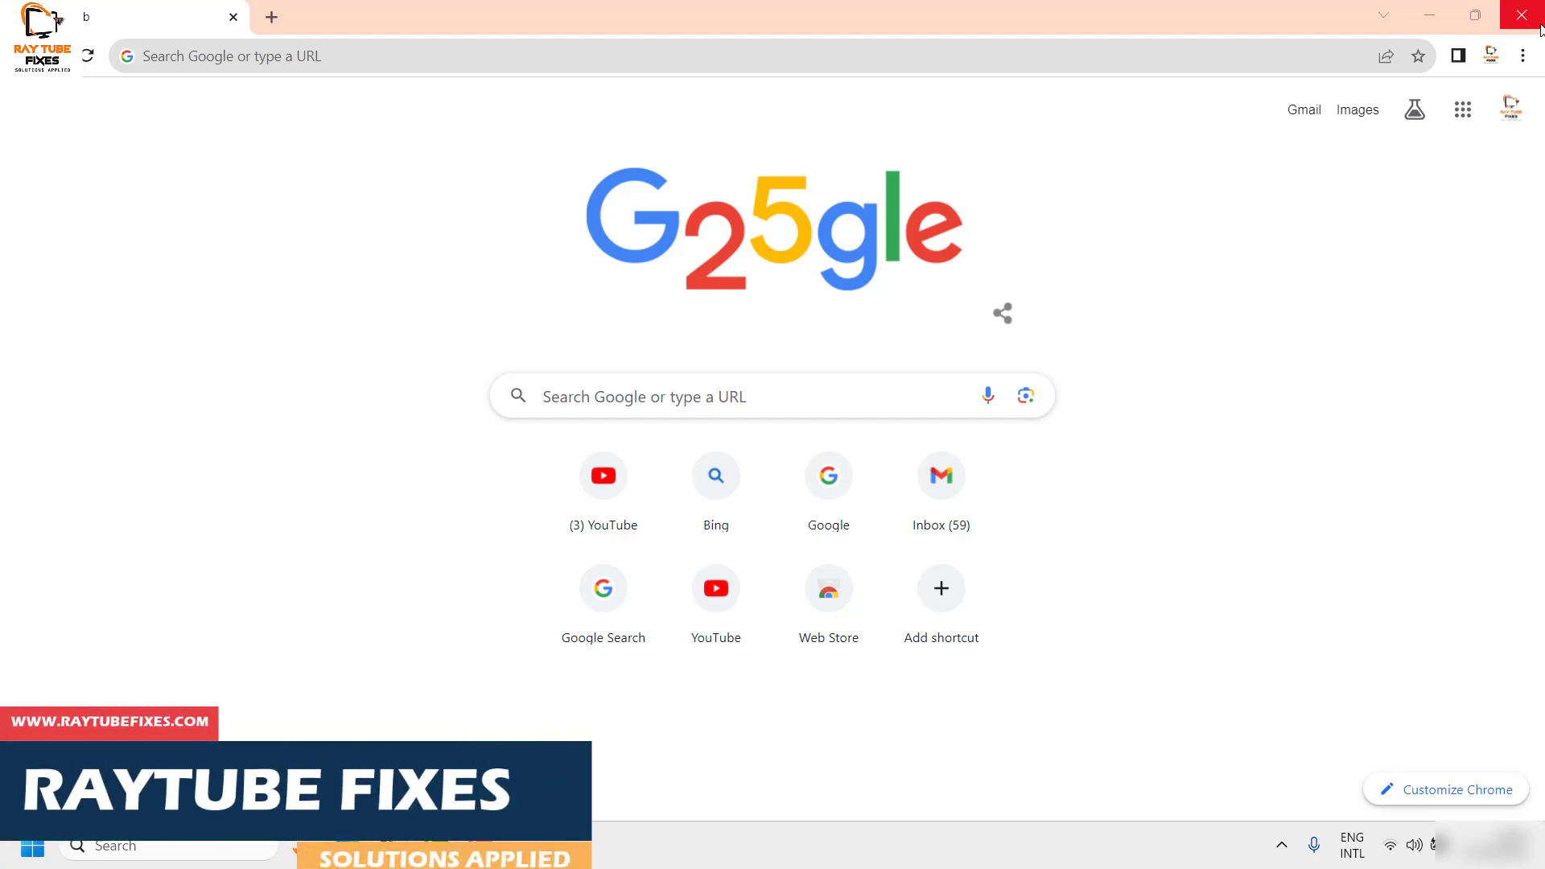
- Minimize the Chrome window to reveal the empty desktop
click(1436, 22)
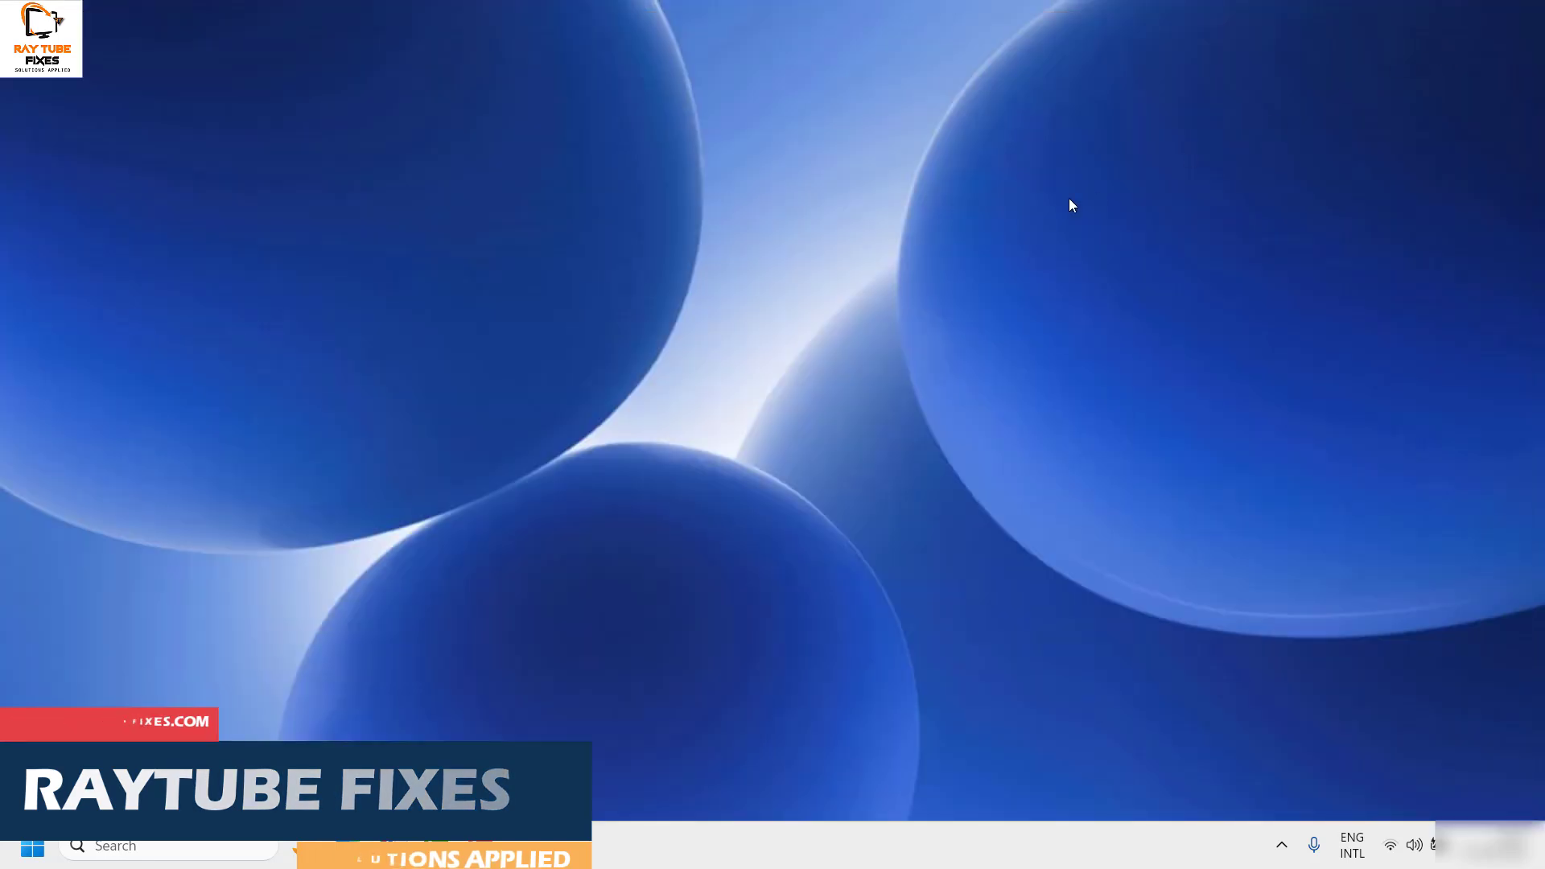